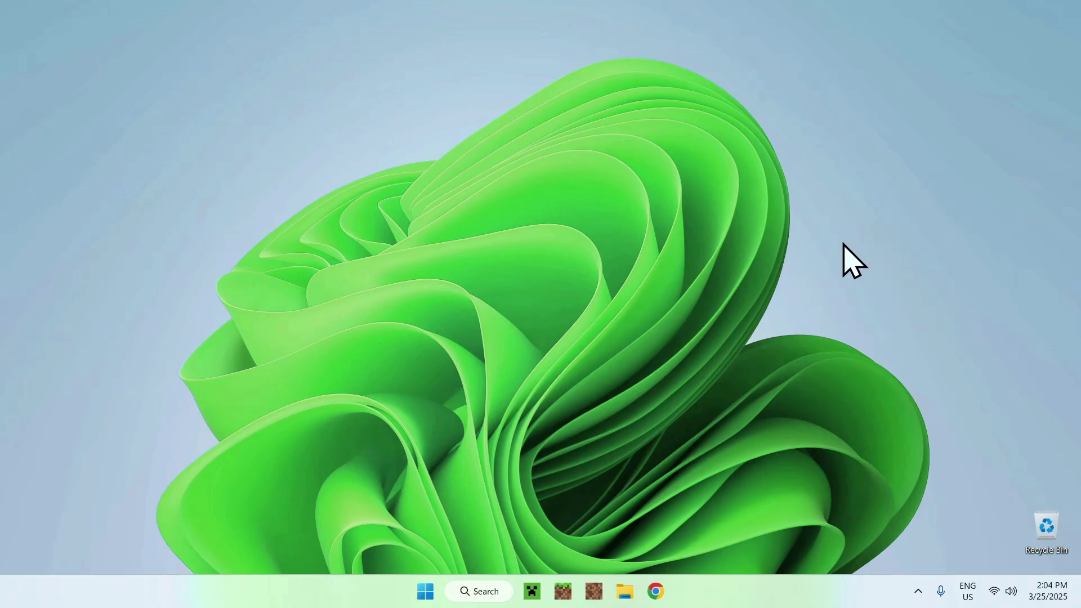
- Launch Chrome from the taskbar to a blank New Tab page
click(657, 592)
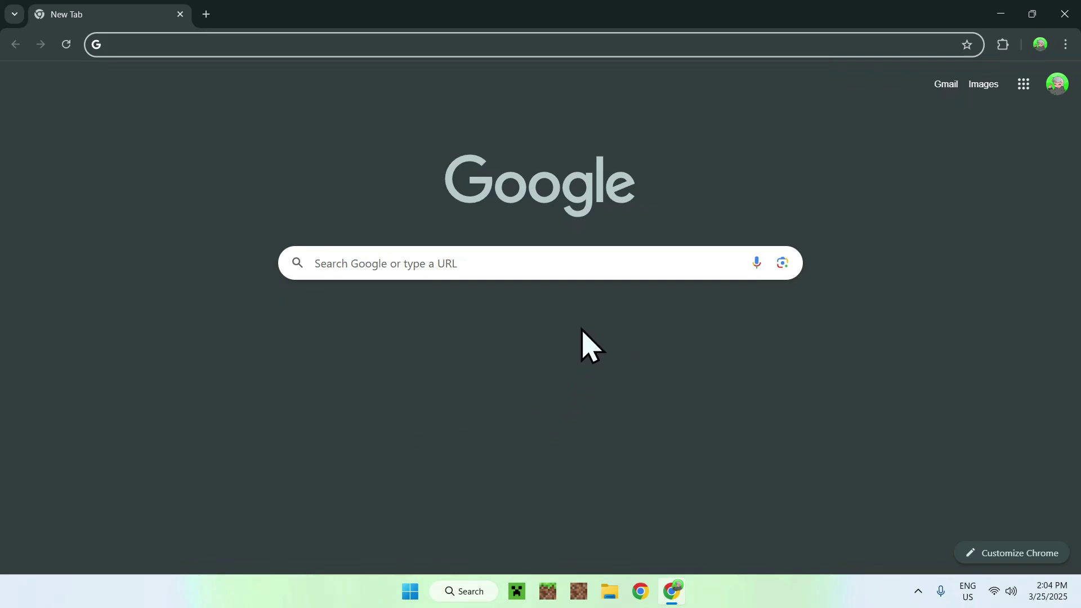
- Search Google for Modrinth and open modrinth.com
click(518, 263)
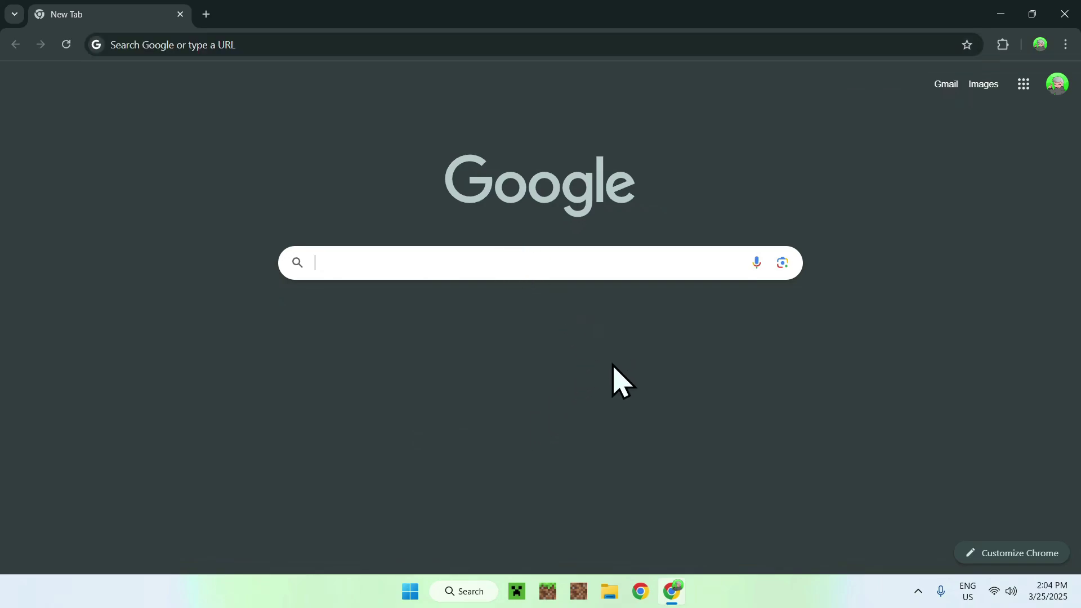
text(Modrinth)
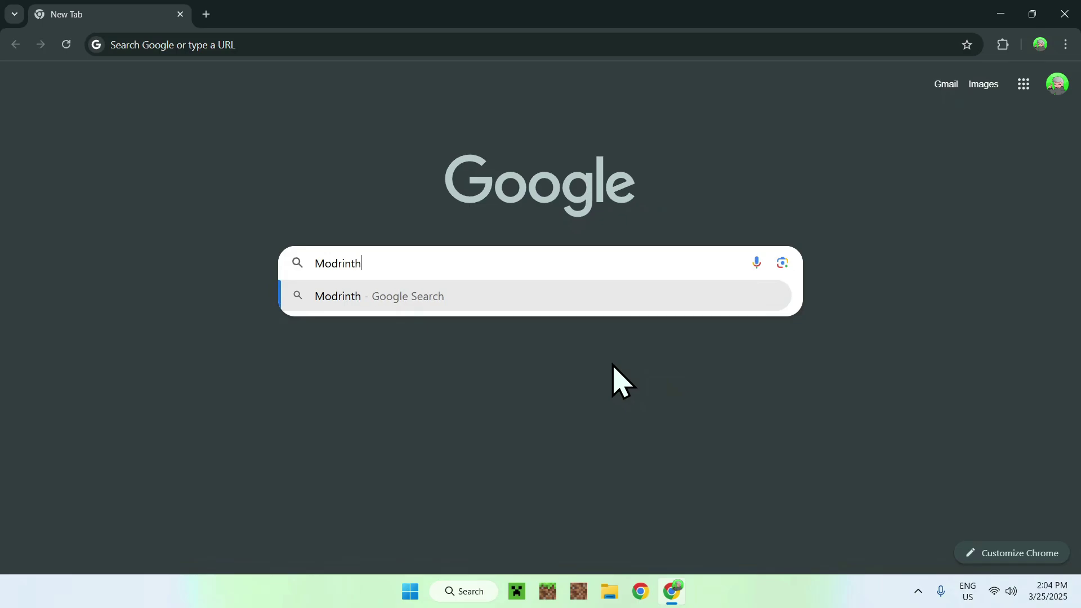
key(Return)
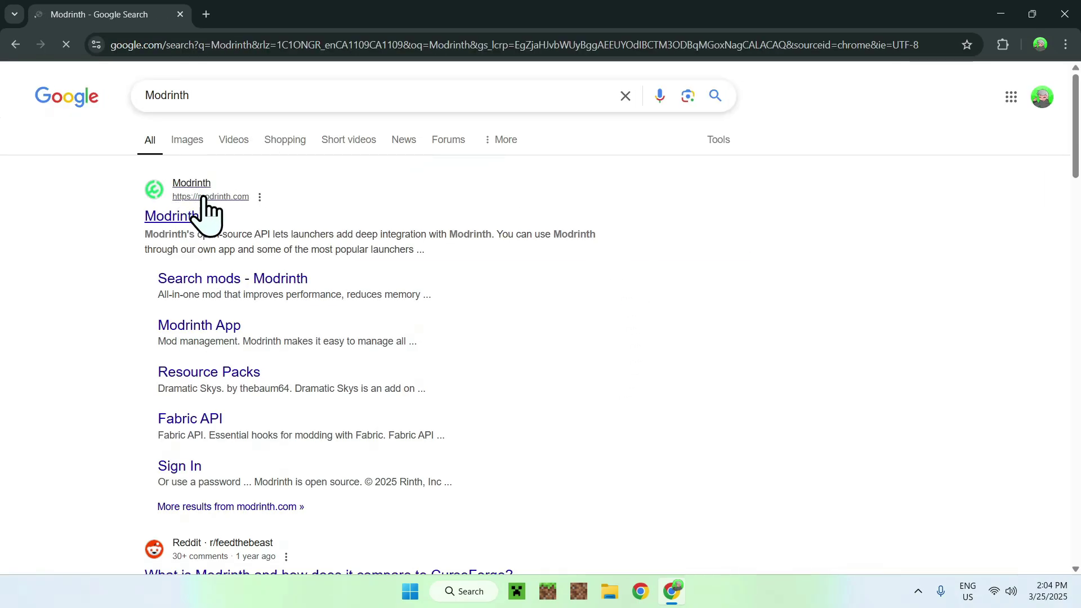
click(169, 214)
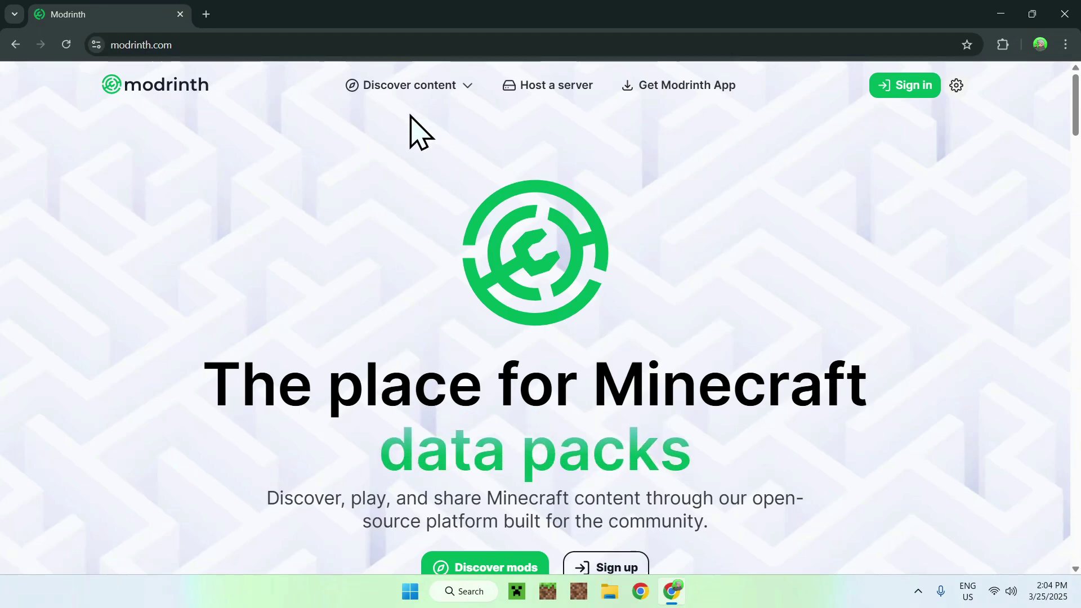
- Browse Modrinth's Shaders listing through Discover content and scroll through the packs
click(405, 86)
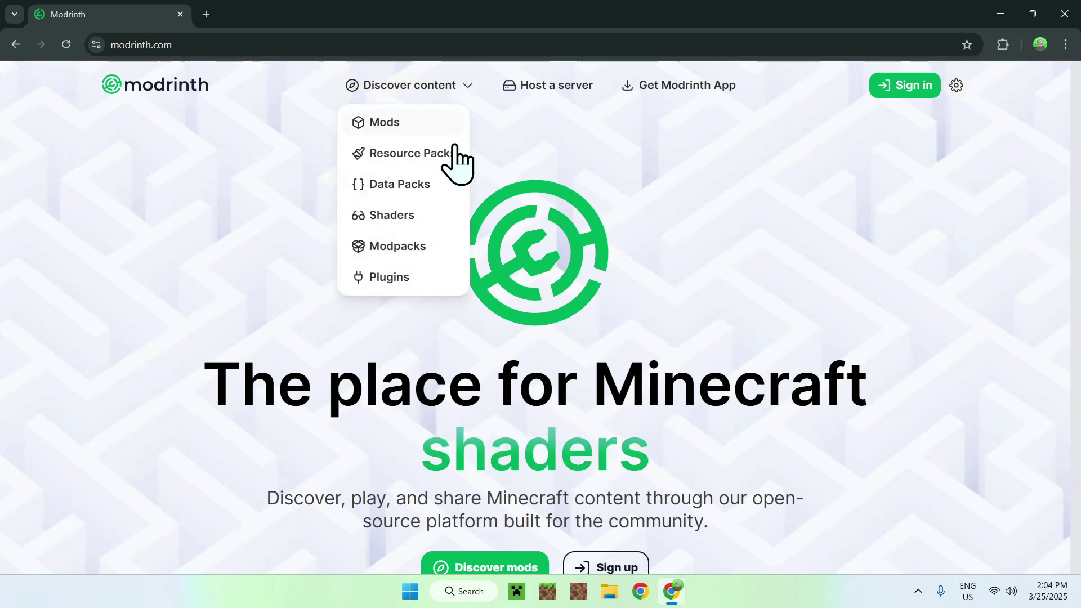
click(433, 217)
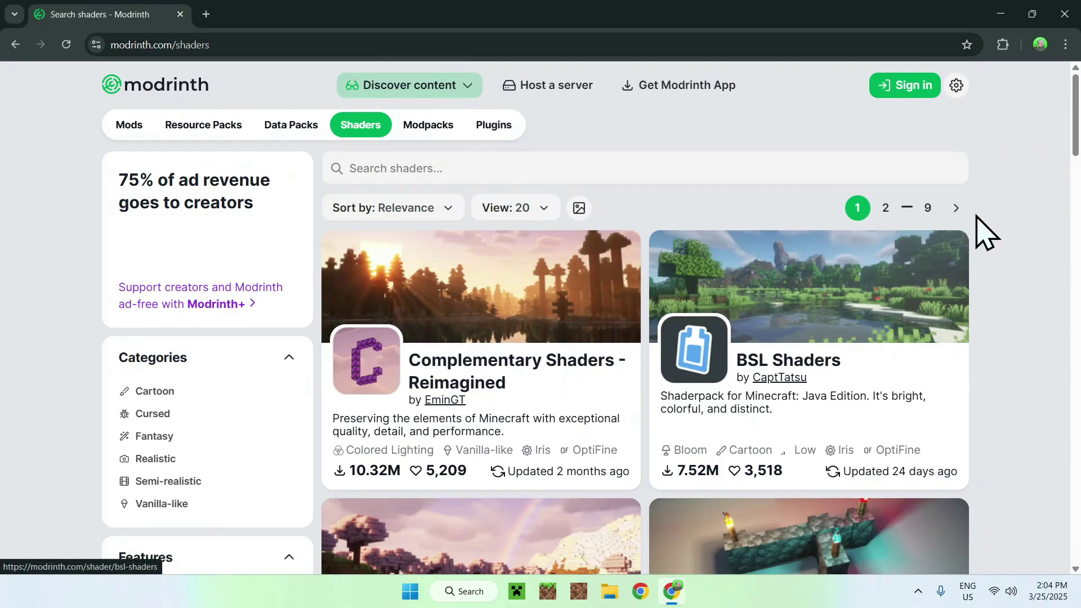
scroll(984, 231, down, 3)
scroll(985, 231, down, 10)
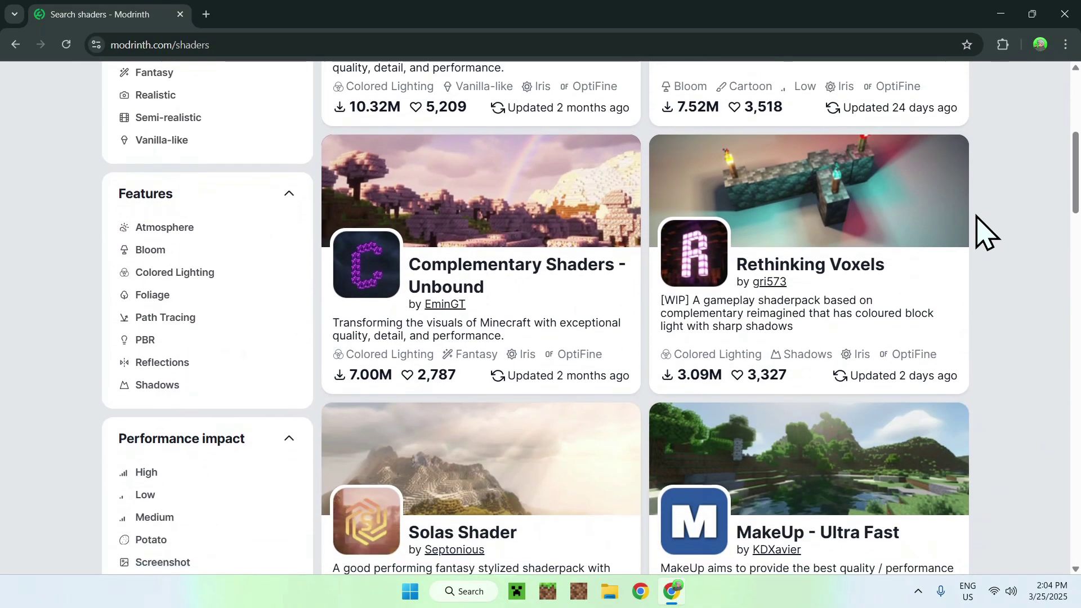
scroll(985, 231, down, 5)
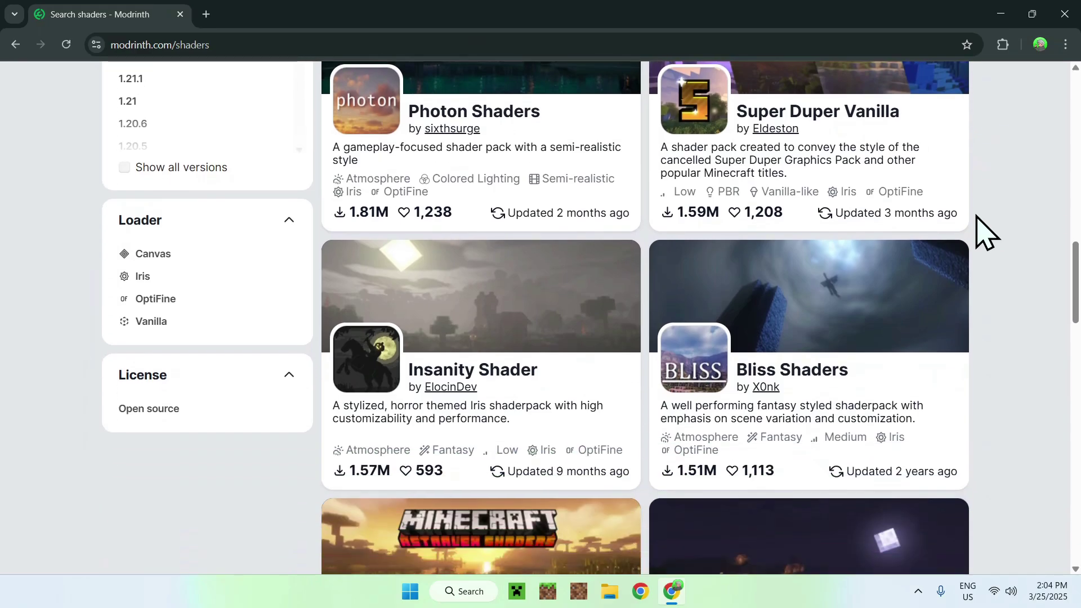
scroll(984, 231, up, 6)
scroll(984, 231, up, 12)
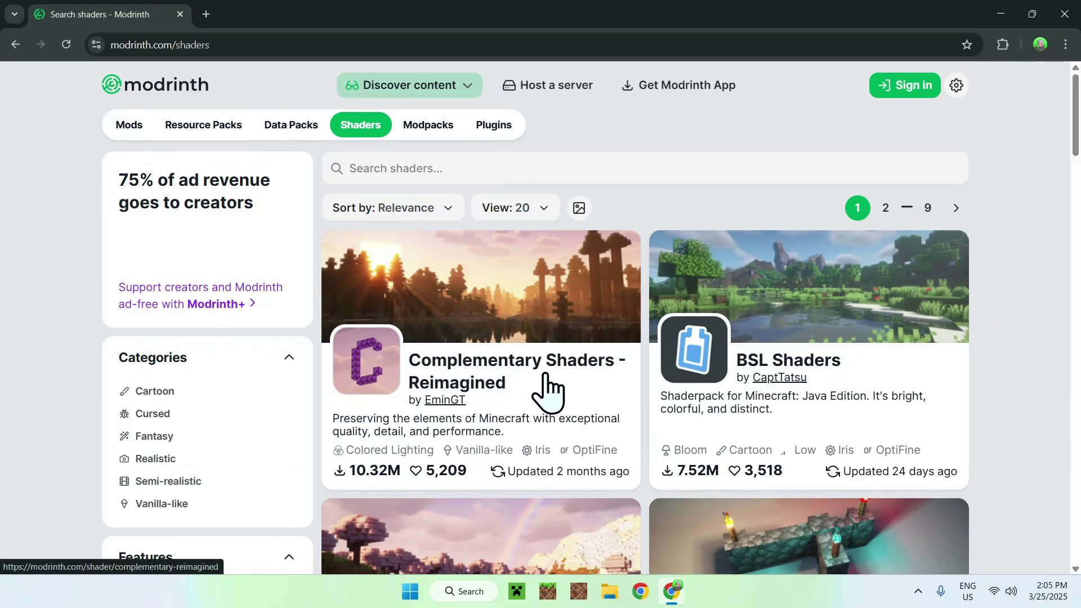
- Download ComplementaryReimagined_r5.4.zip from the Complementary Shaders - Reimagined Versions list
click(472, 367)
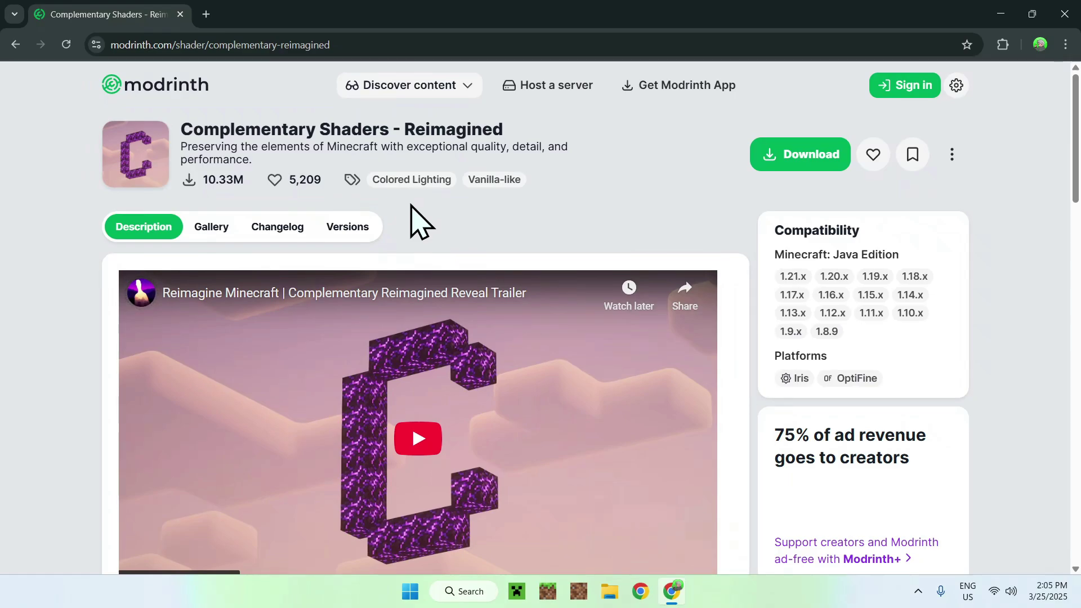
click(351, 237)
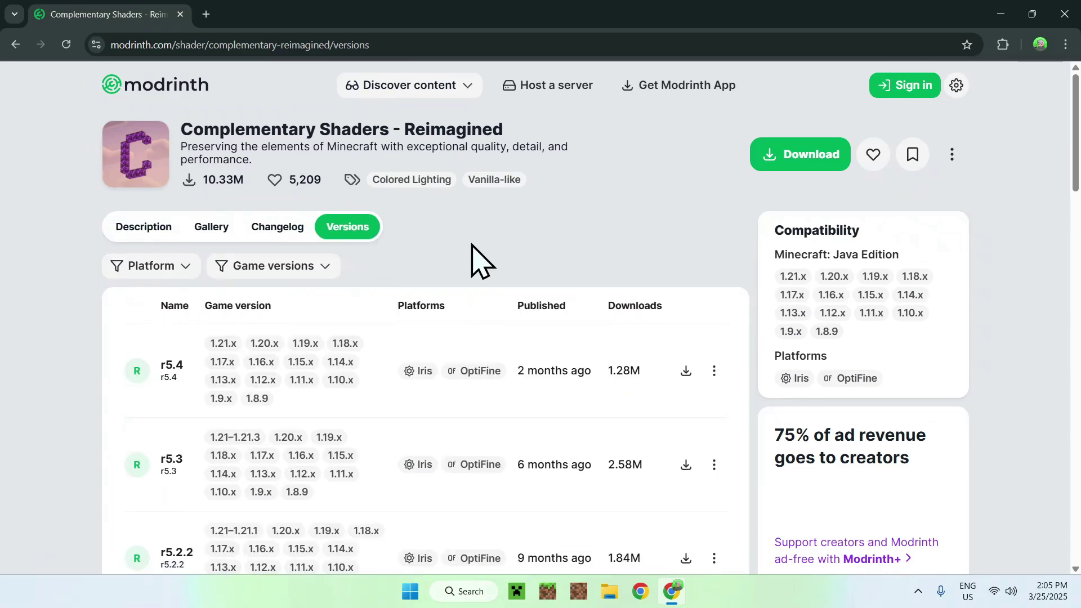
click(685, 371)
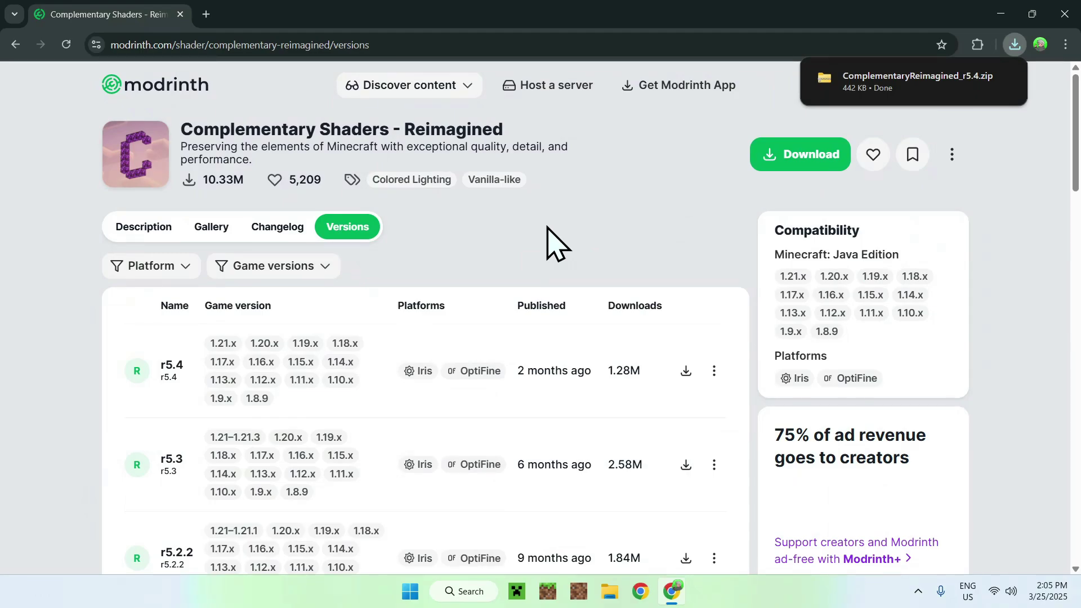
- Search 'Iris Shaders' in a new tab and open irisshaders.dev
click(207, 14)
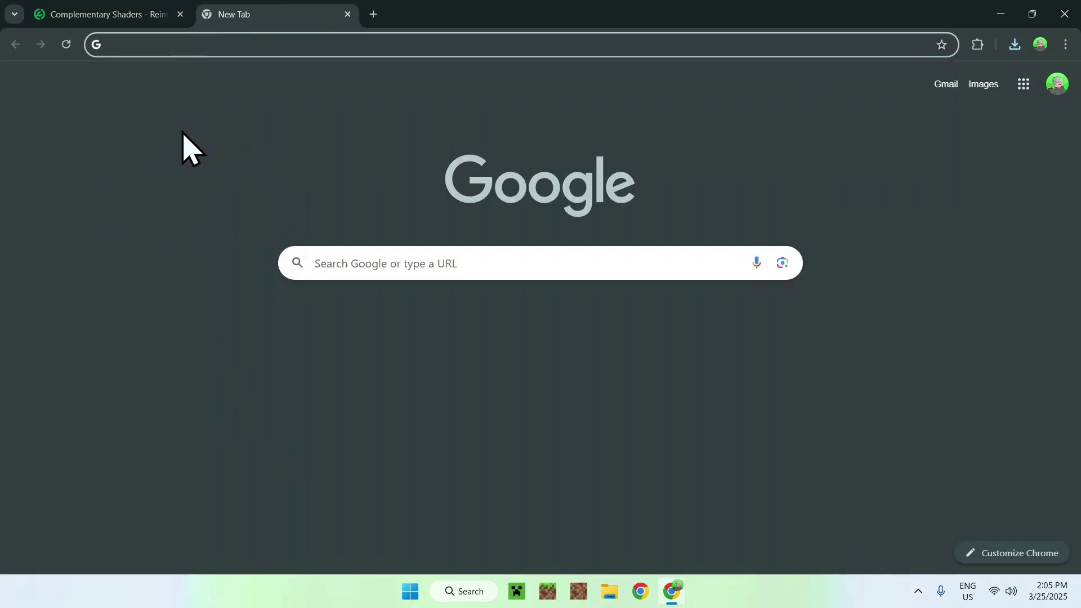
click(319, 262)
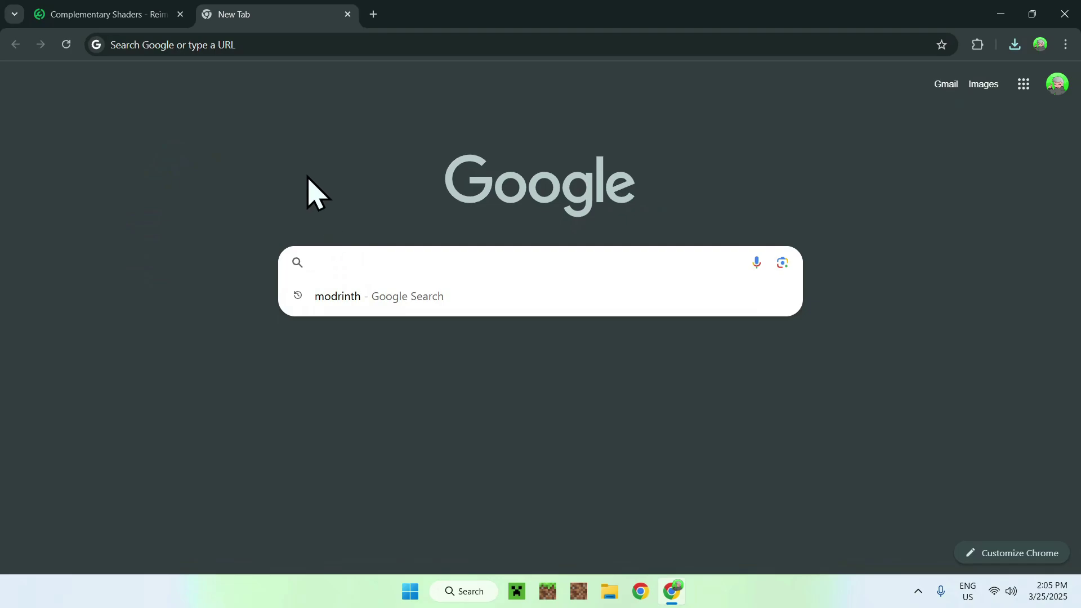
text(l)
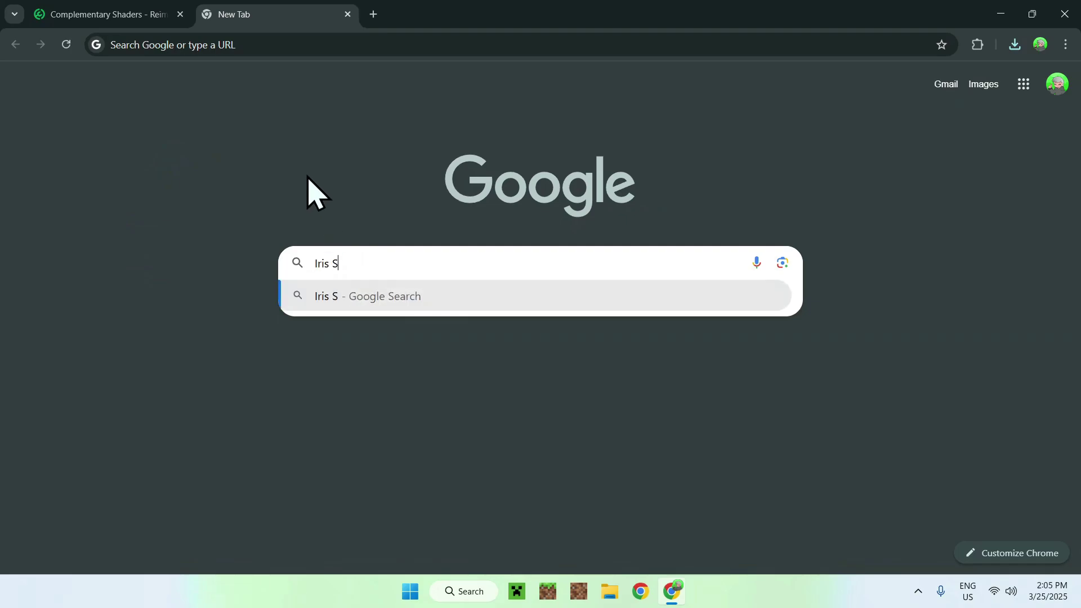
text(ris Shaders)
key(Return)
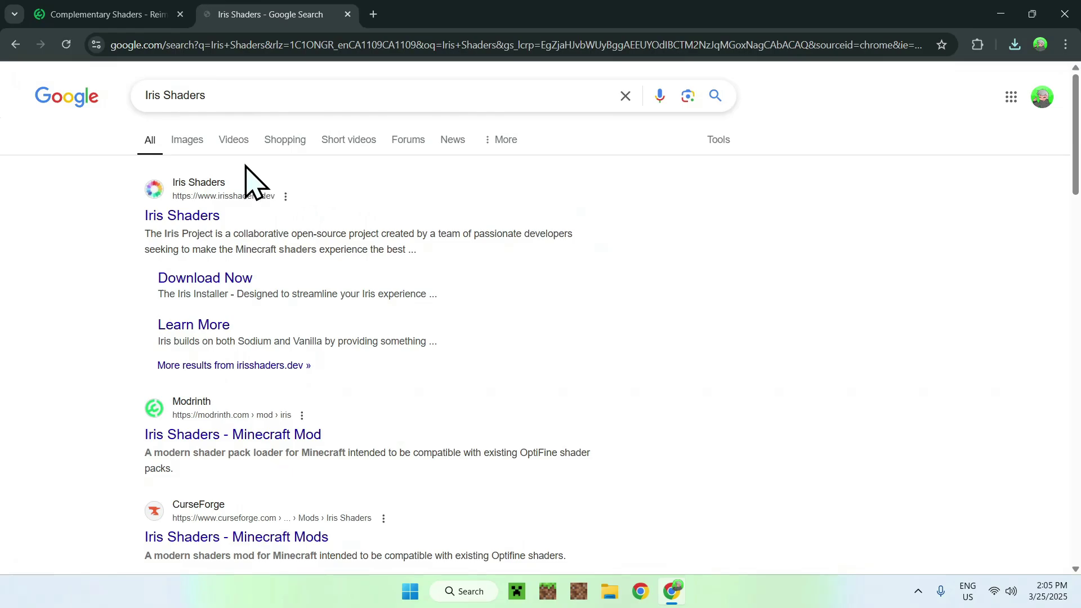
click(173, 217)
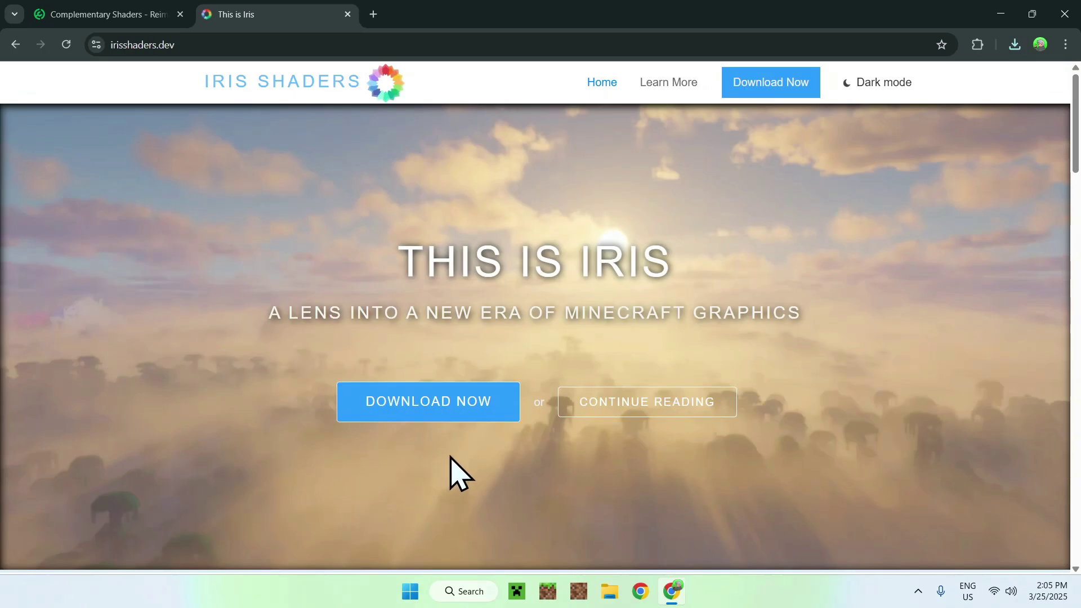
- Download the universal Iris-Installer-3.2.1.jar from the Iris download page
click(429, 414)
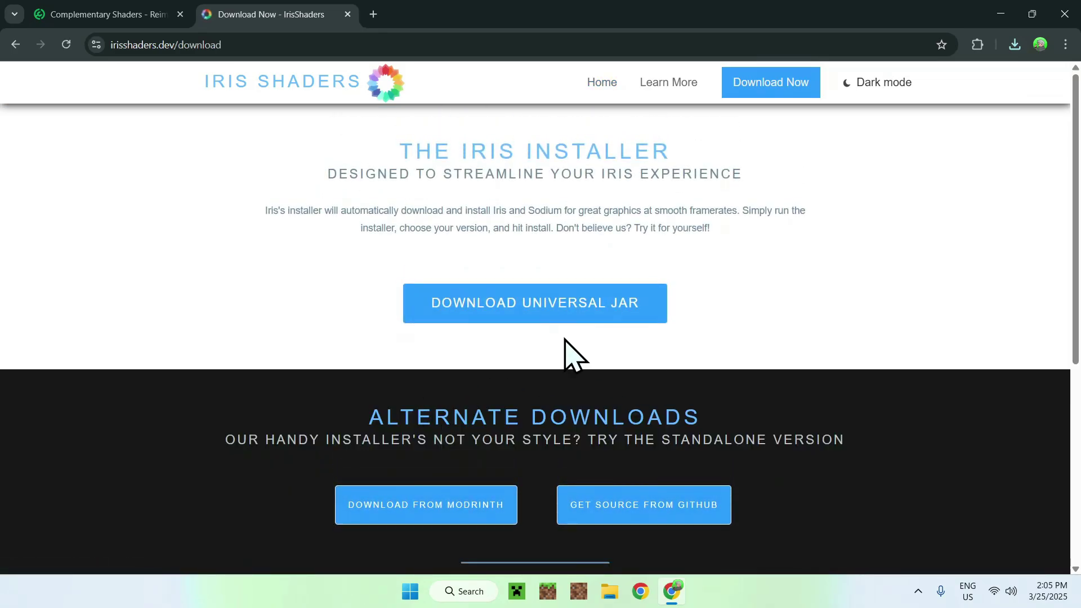
click(533, 318)
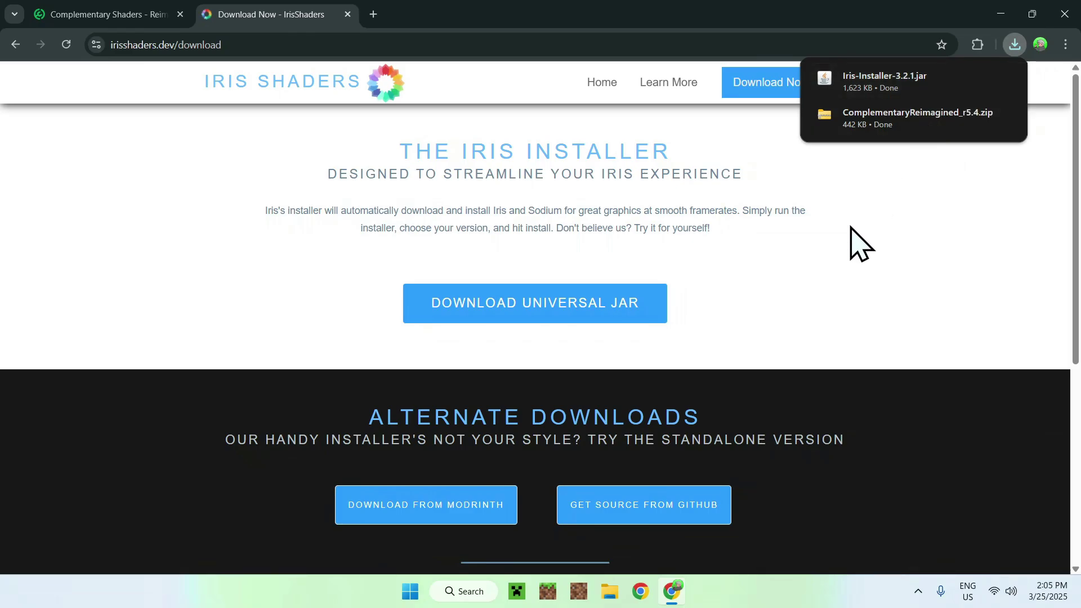
click(373, 15)
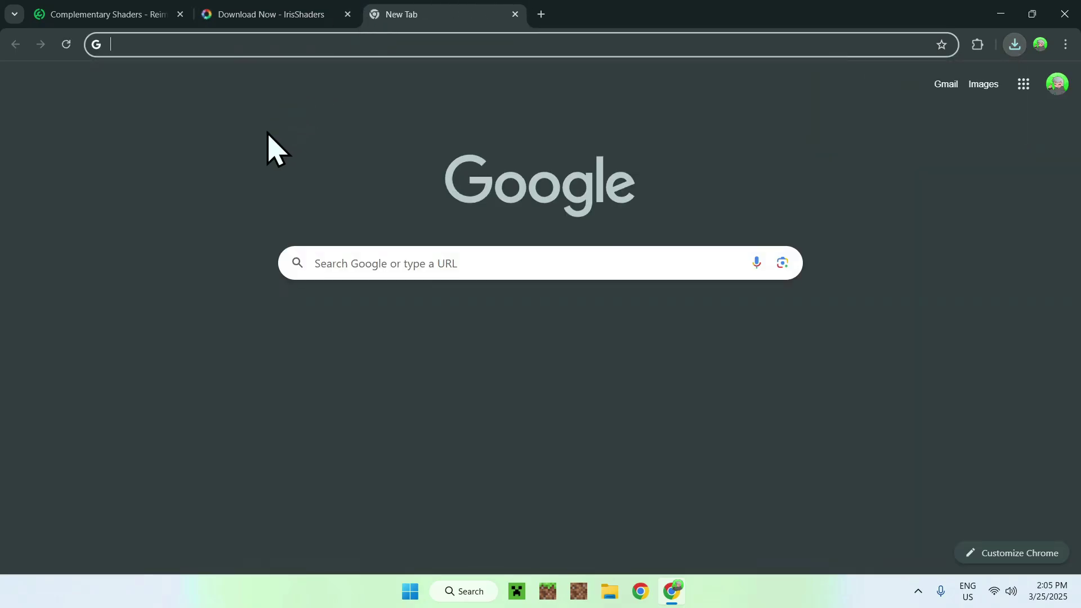
- Search 'JDK 24', accept Oracle's cookies and show the JDK 24 Windows installers
click(323, 262)
text(JDK 24)
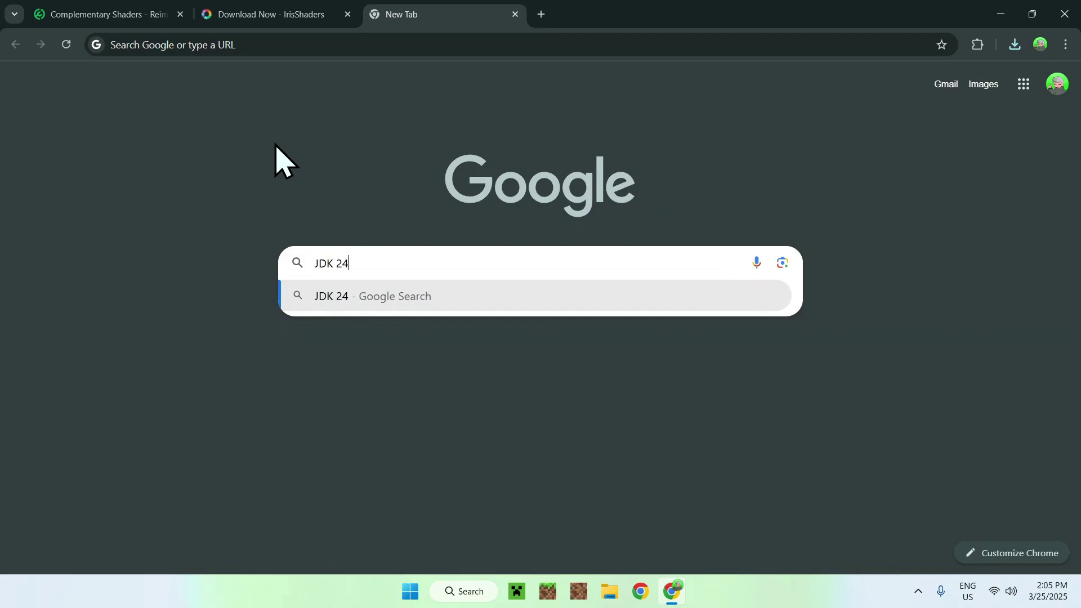
key(Return)
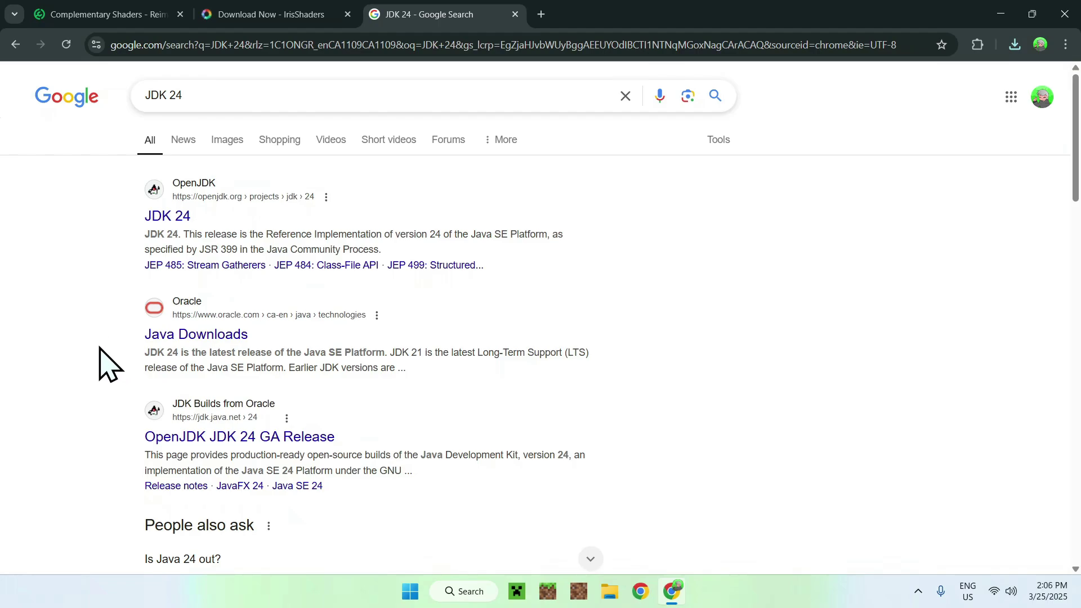
click(186, 341)
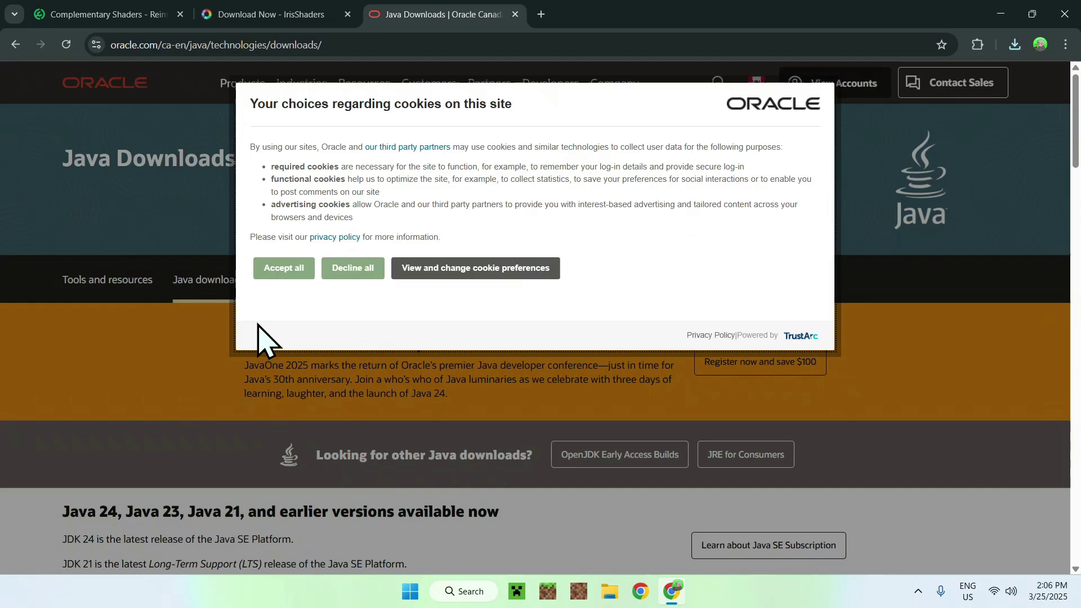
click(279, 272)
scroll(35, 273, down, 6)
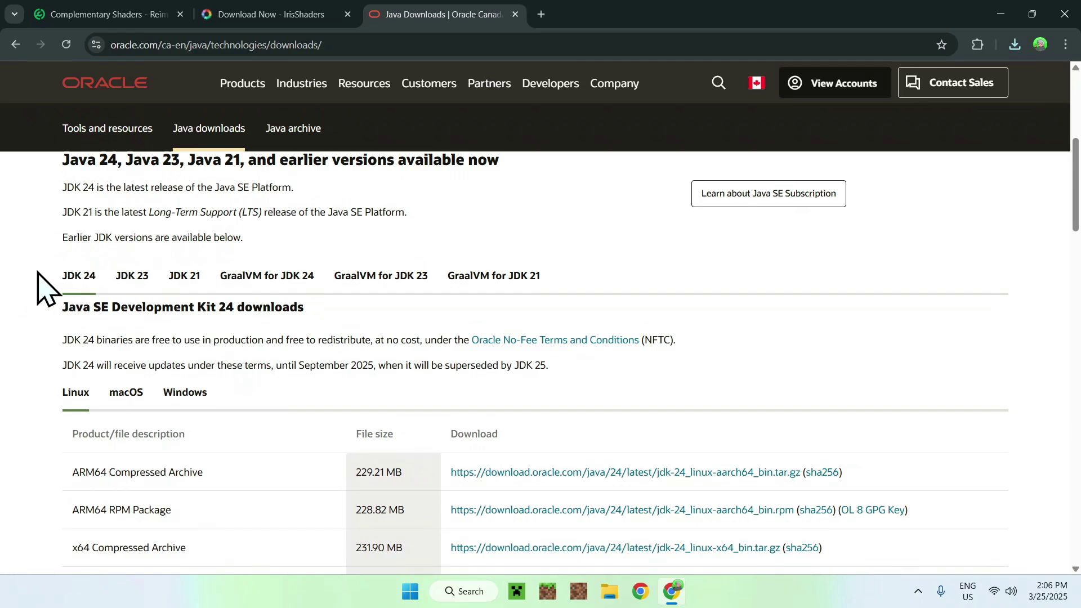
click(172, 393)
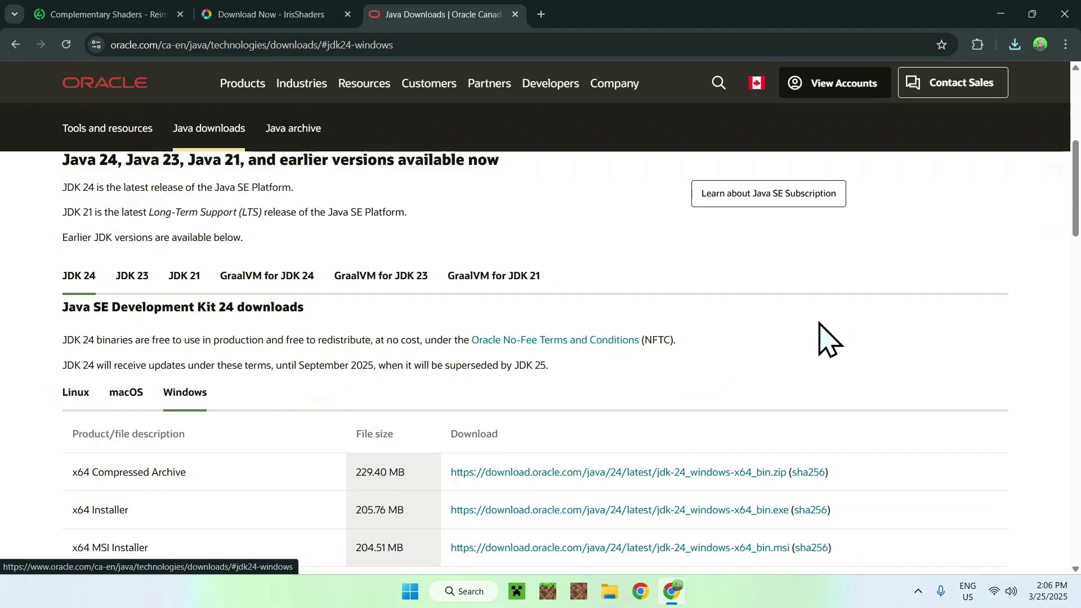
- Check recent downloads, close Chrome and open the Downloads folder in File Explorer
click(1016, 45)
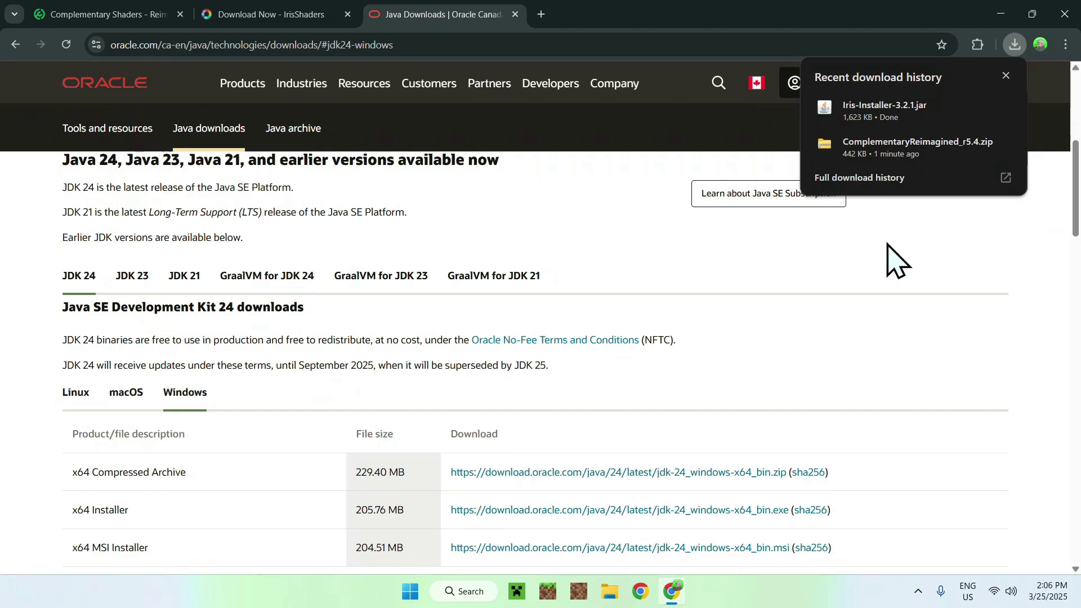
click(1065, 14)
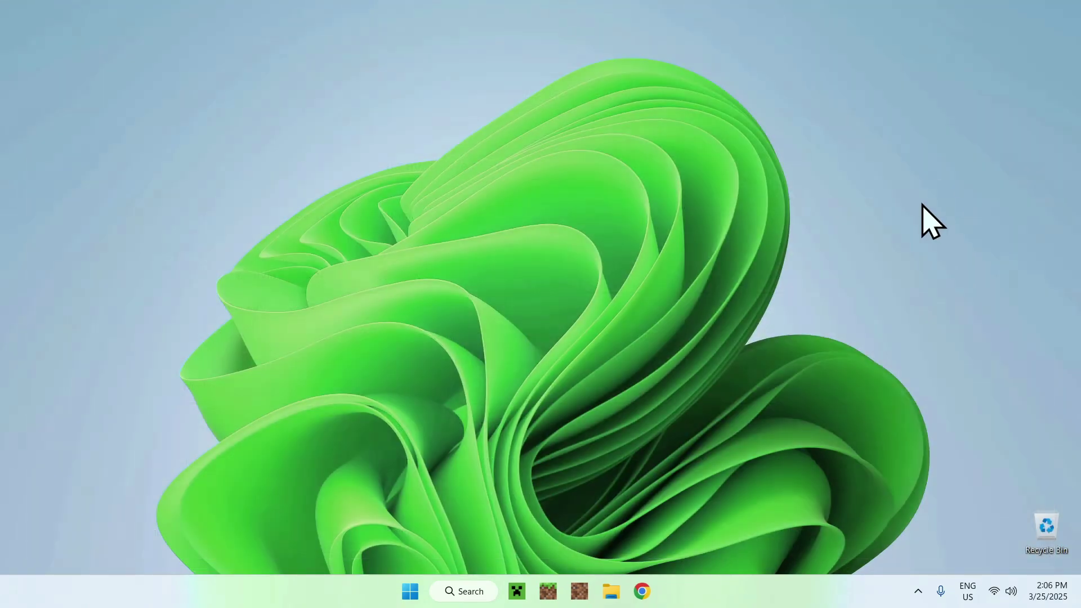
click(624, 591)
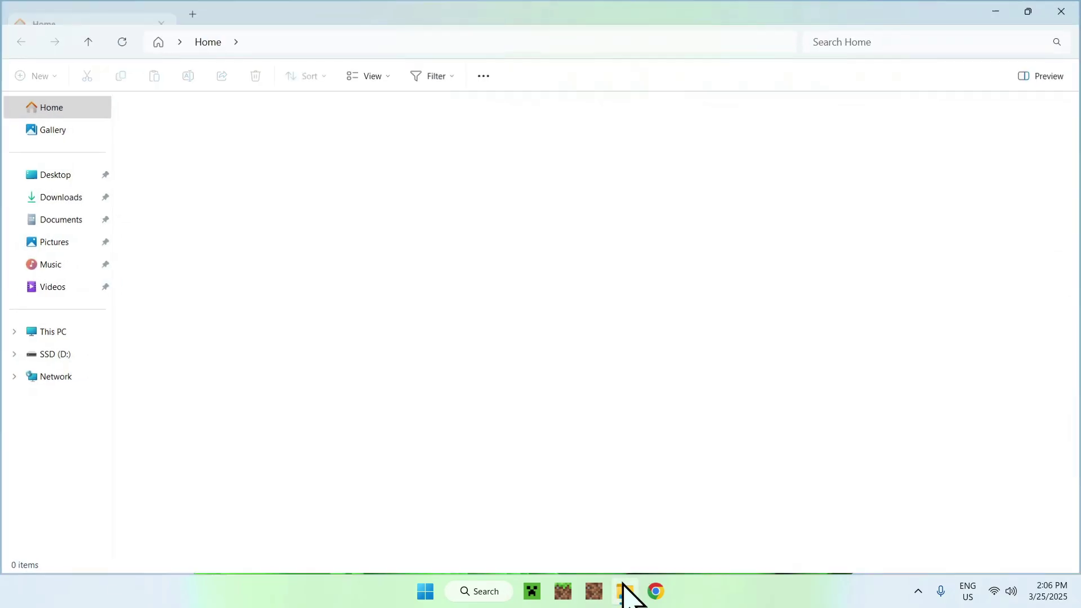
click(44, 197)
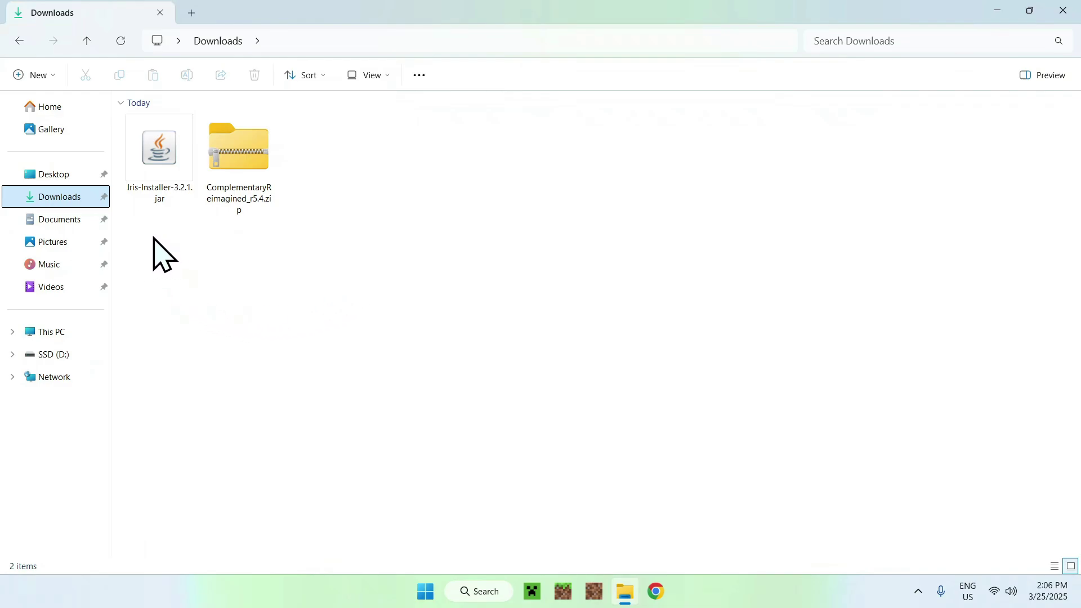
- Run Iris-Installer-3.2.1.jar to install Iris Only for 1.21.5, then close it
click(157, 194)
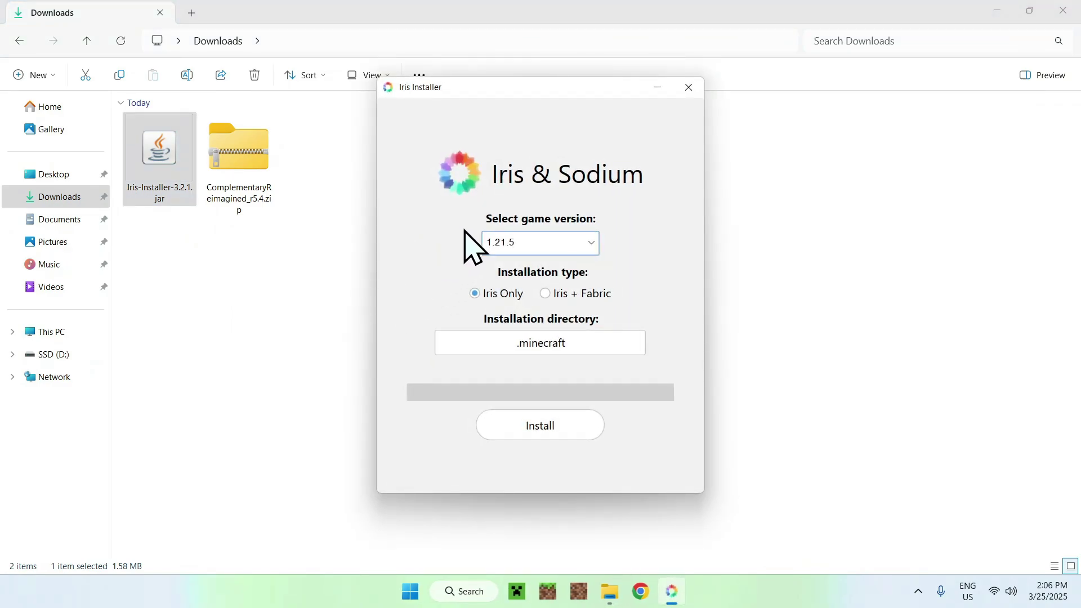
click(502, 248)
click(402, 236)
click(537, 424)
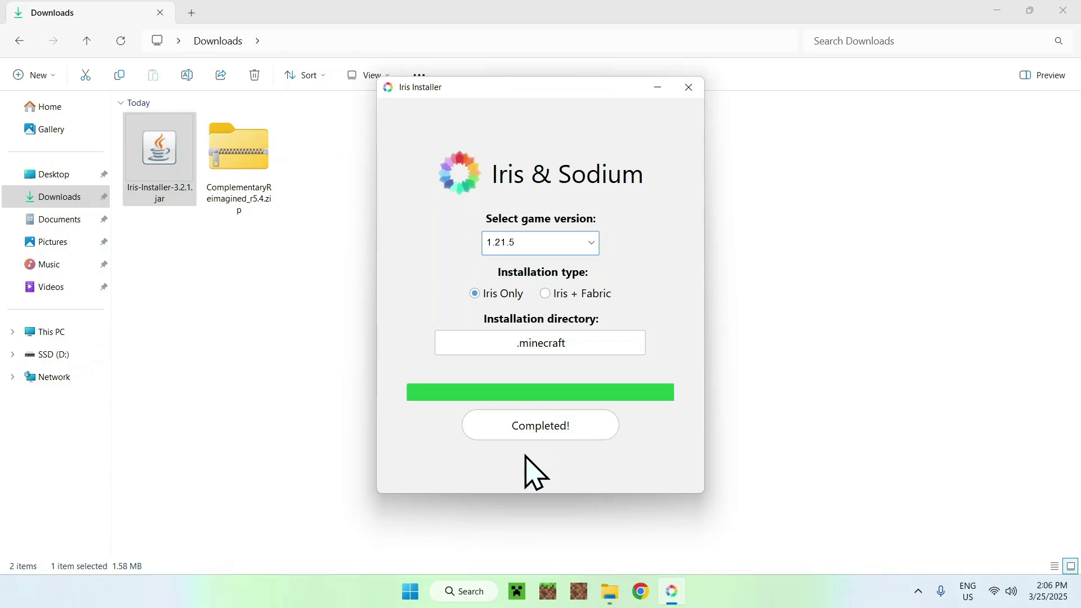
click(689, 87)
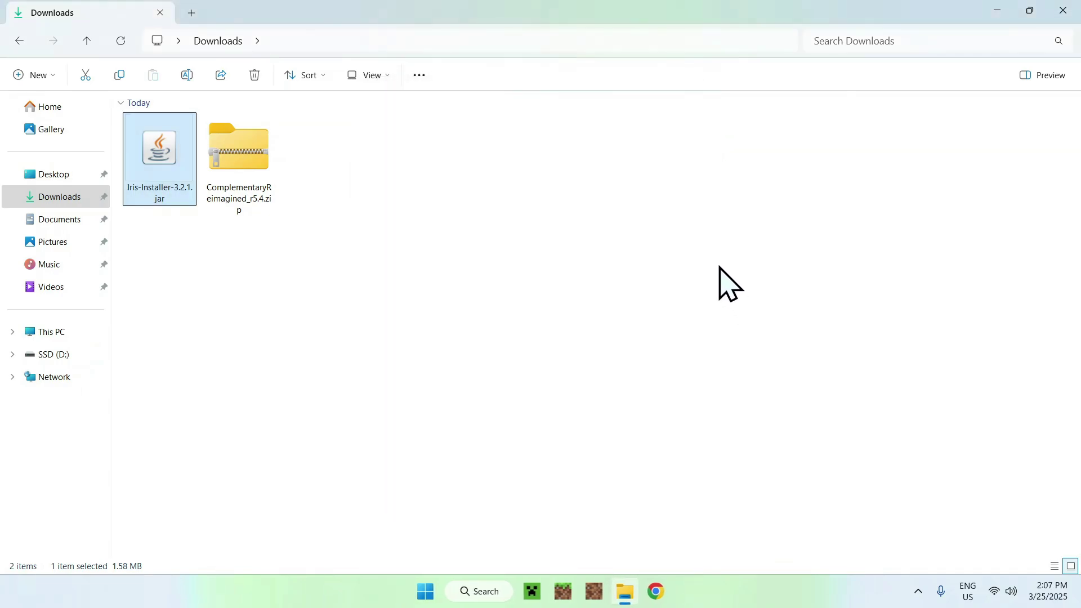
- Play the Iris & Sodium for 1.21.5 profile from the Minecraft Launcher
click(532, 591)
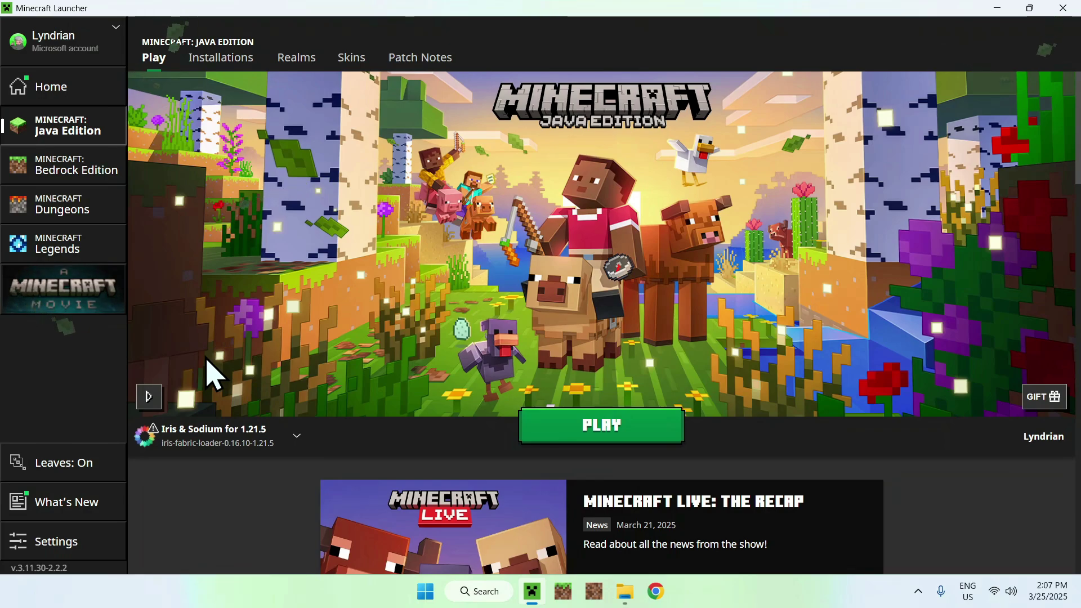
click(600, 428)
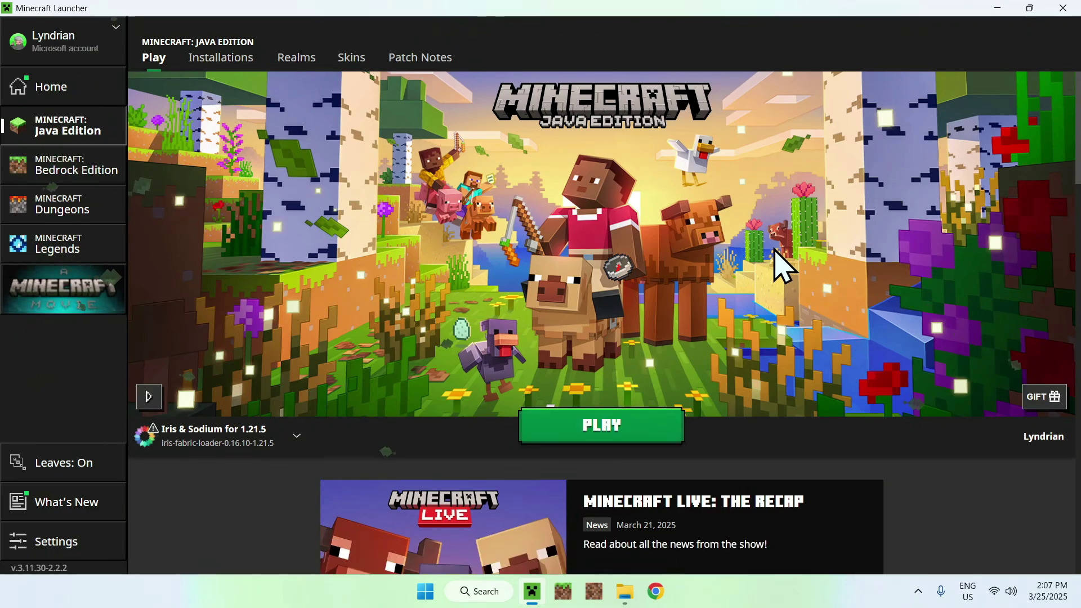
key(alt+Tab)
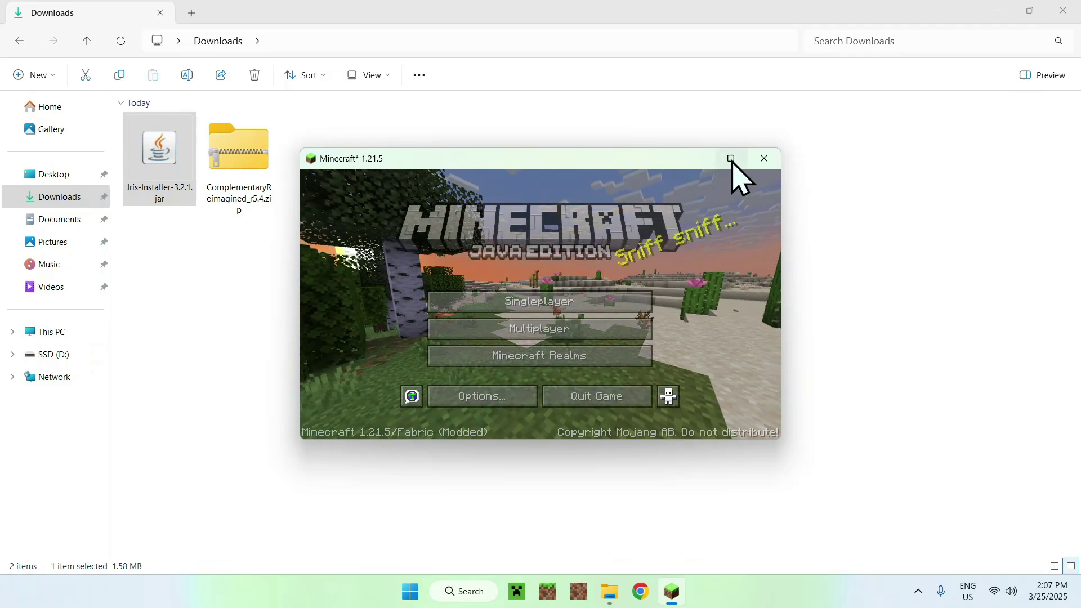
- Maximize the game, open Options > Video Settings > Shader Packs, and its shaderpacks folder
click(731, 158)
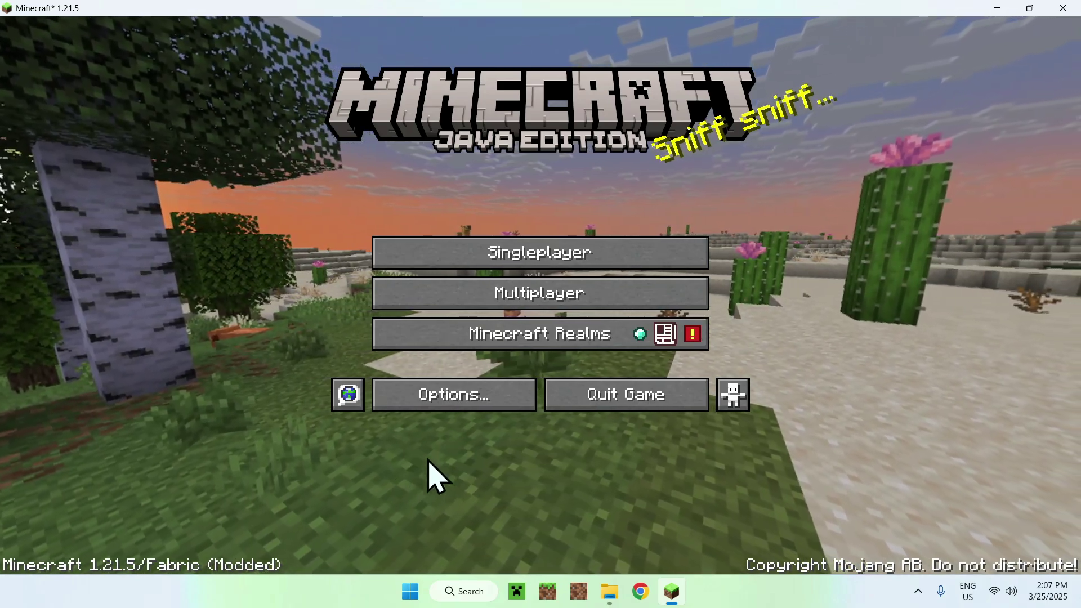
click(452, 421)
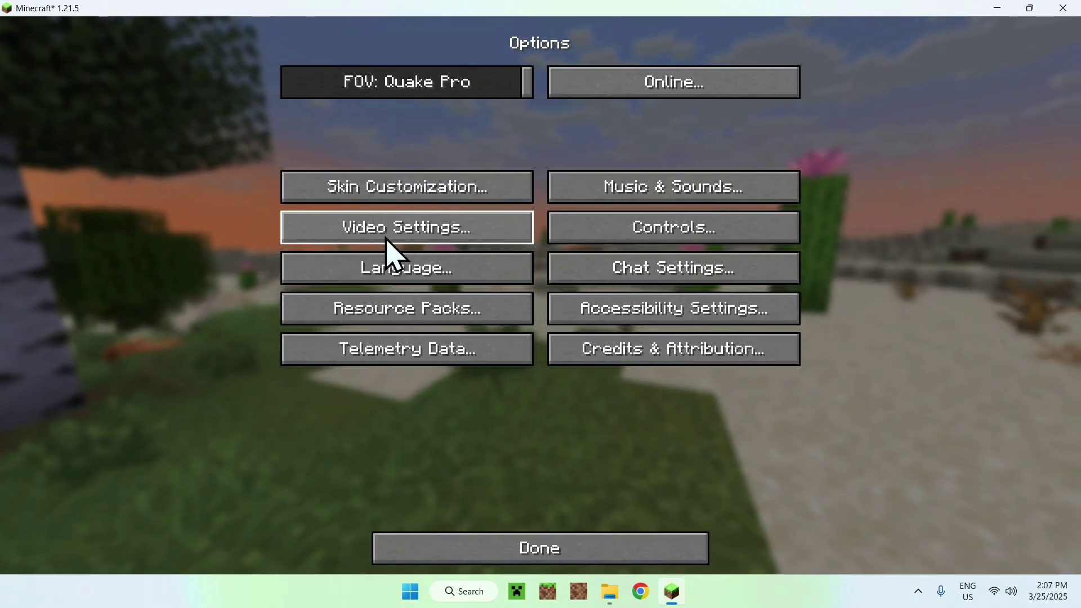
click(406, 228)
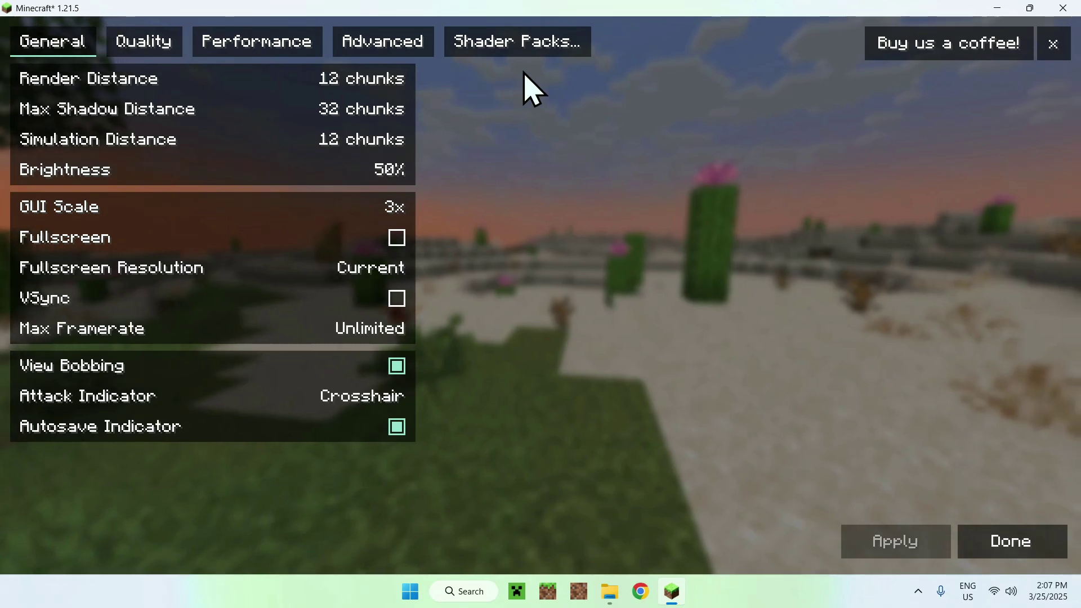
click(513, 49)
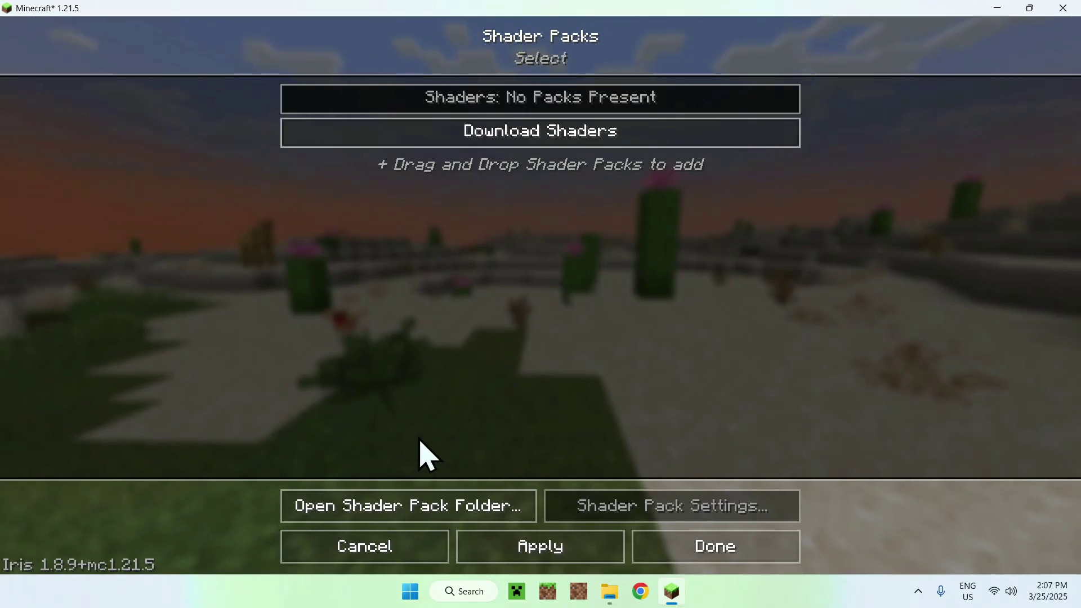
click(357, 503)
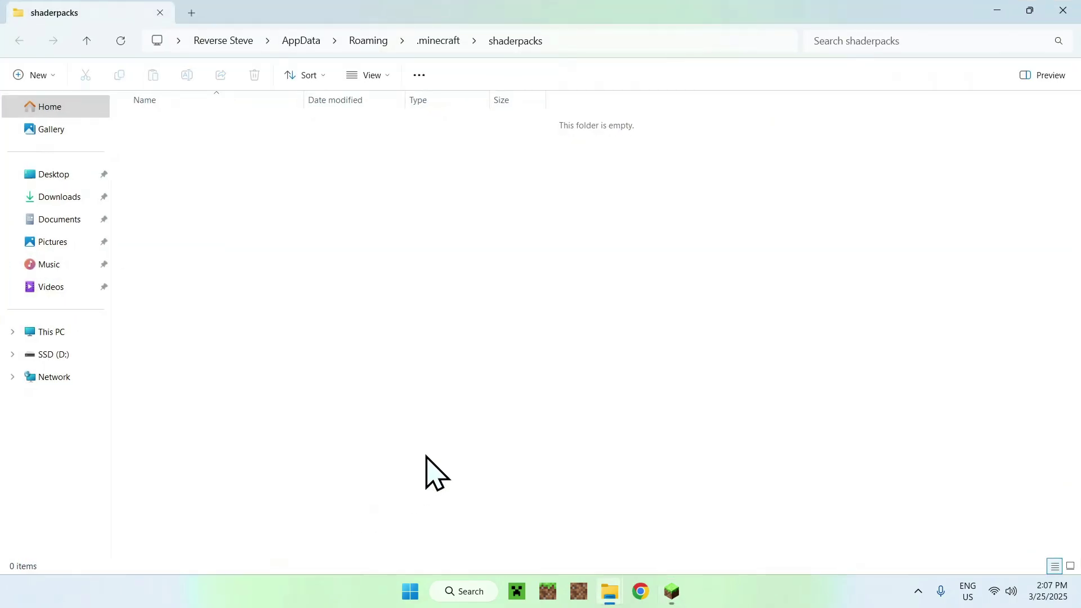
- Copy ComplementaryReimagined_r5.4.zip from Downloads and paste it into shaderpacks
click(54, 198)
click(235, 125)
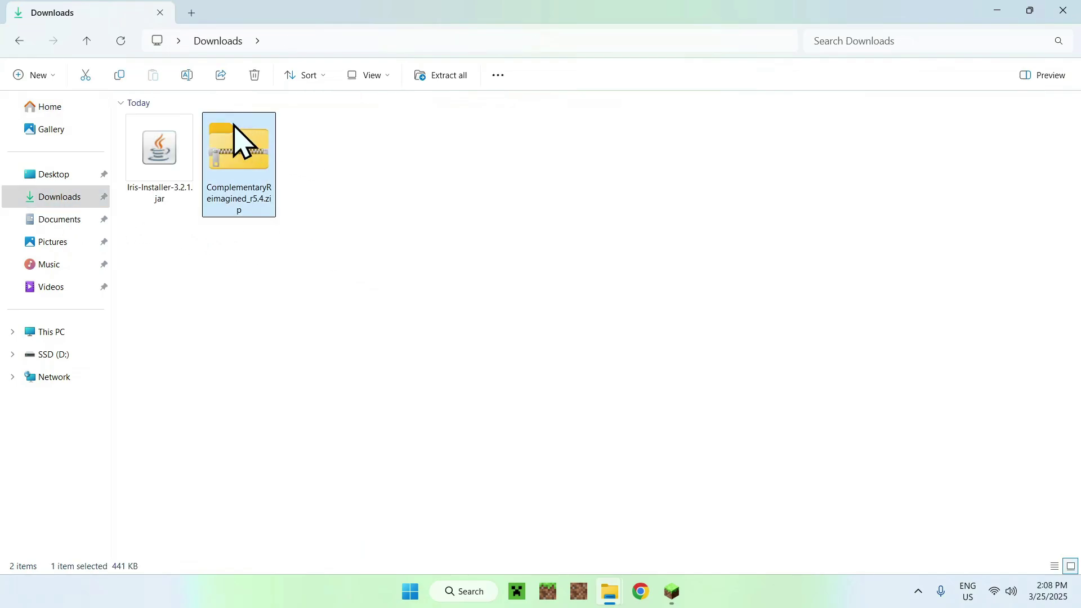
click(120, 82)
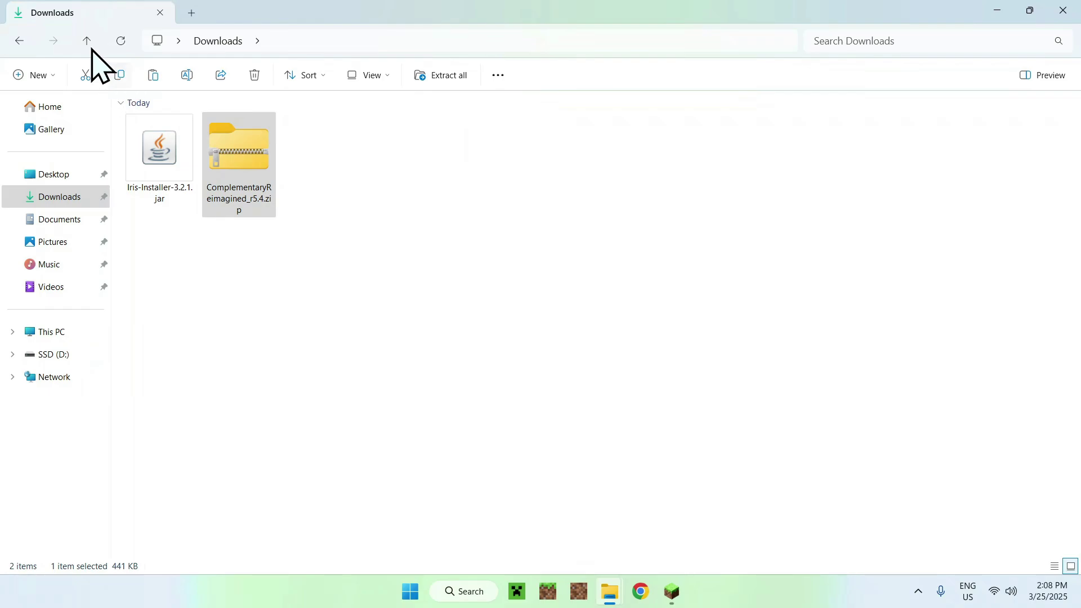
click(20, 42)
click(148, 79)
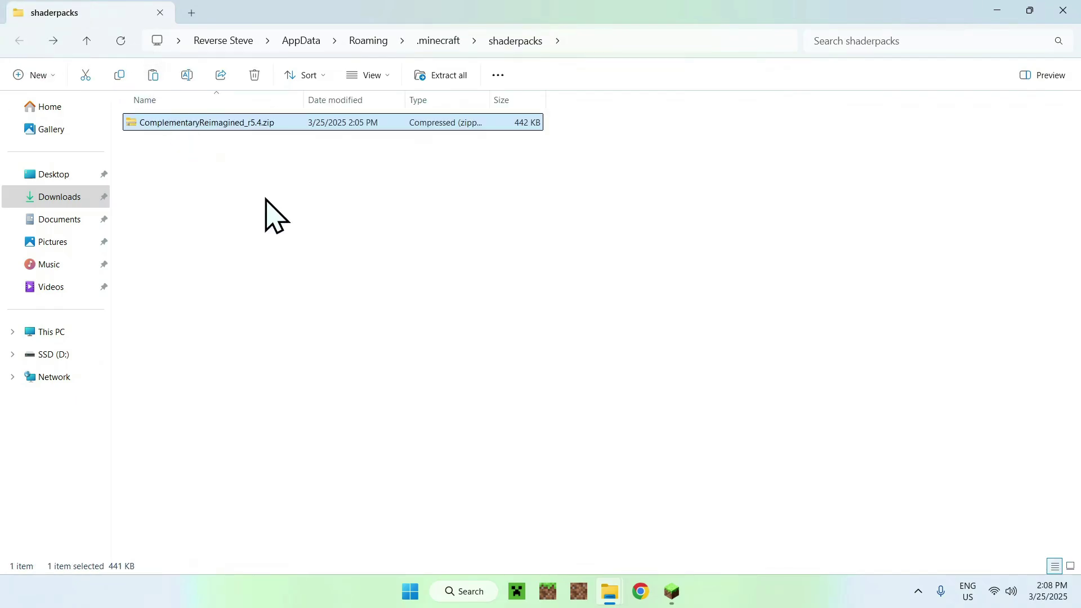
click(306, 228)
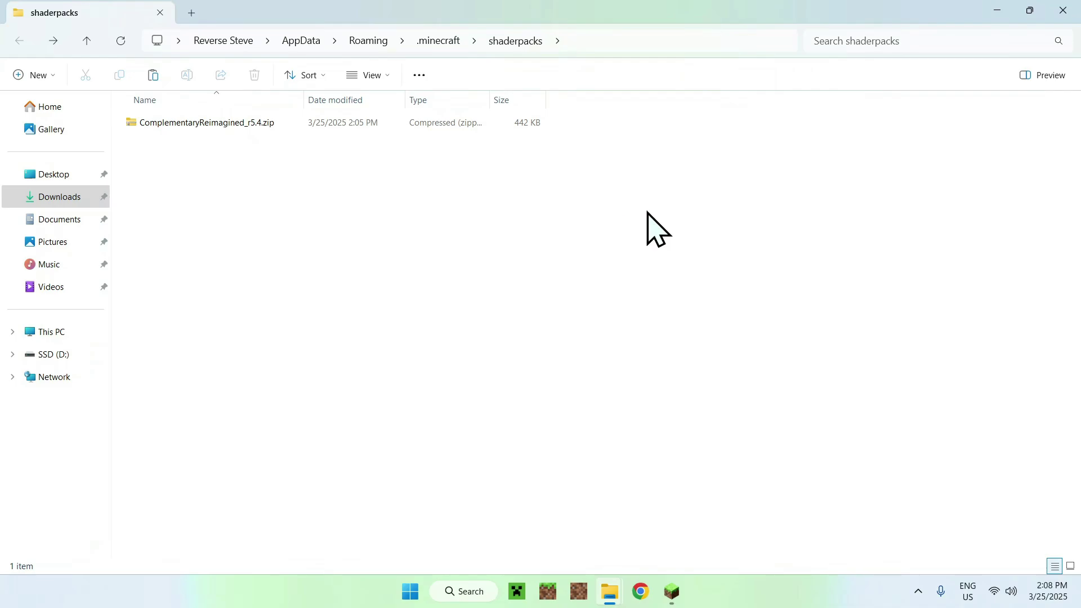
- Select ComplementaryReimagined_r5.4.zip as the shader pack, exit the menus and open Singleplayer
click(671, 592)
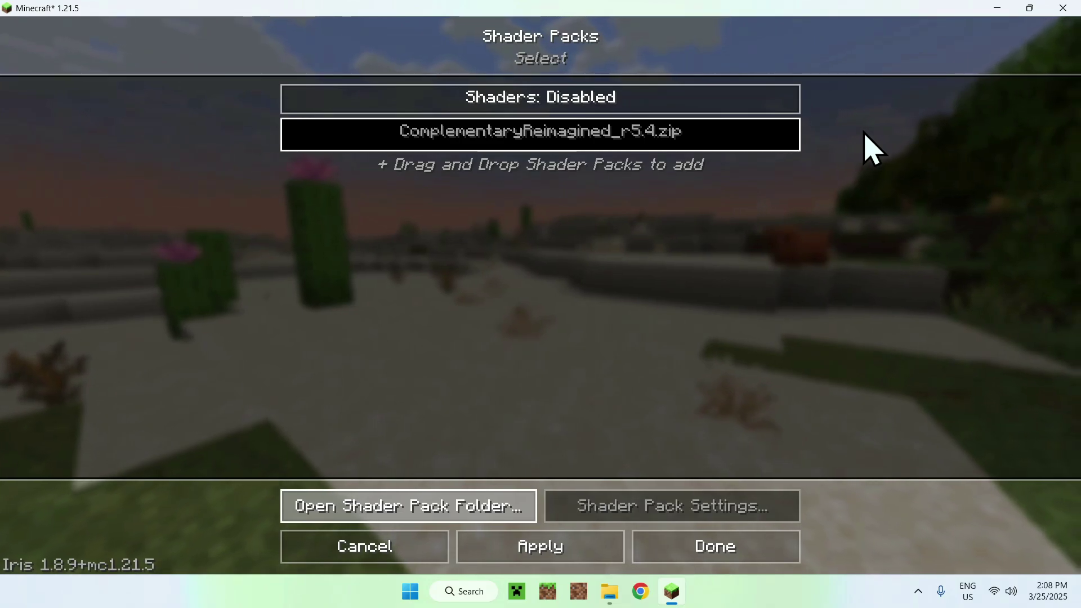
click(714, 148)
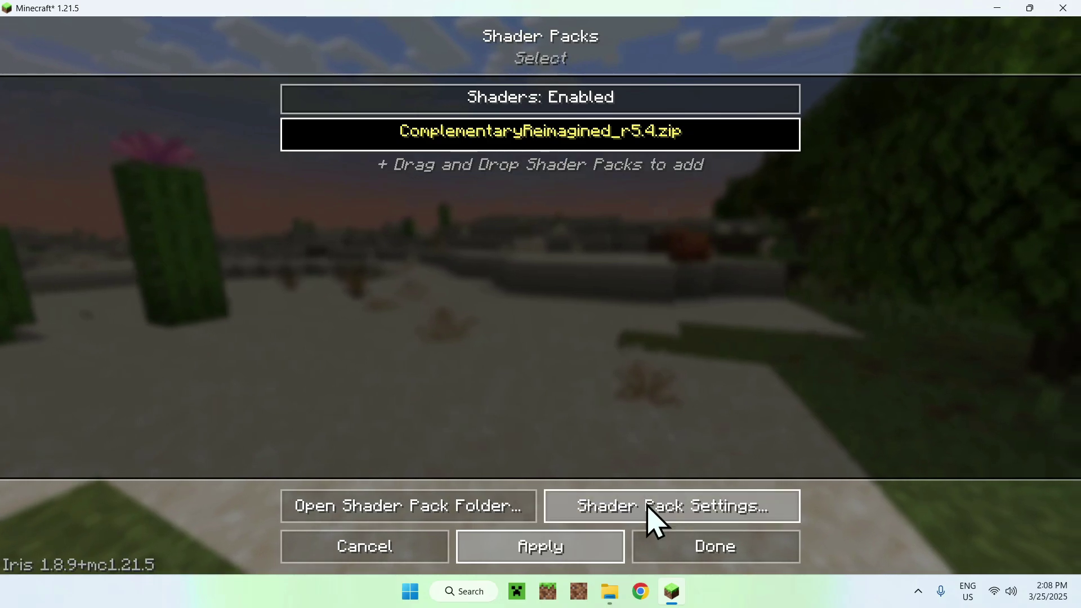
click(699, 547)
click(991, 543)
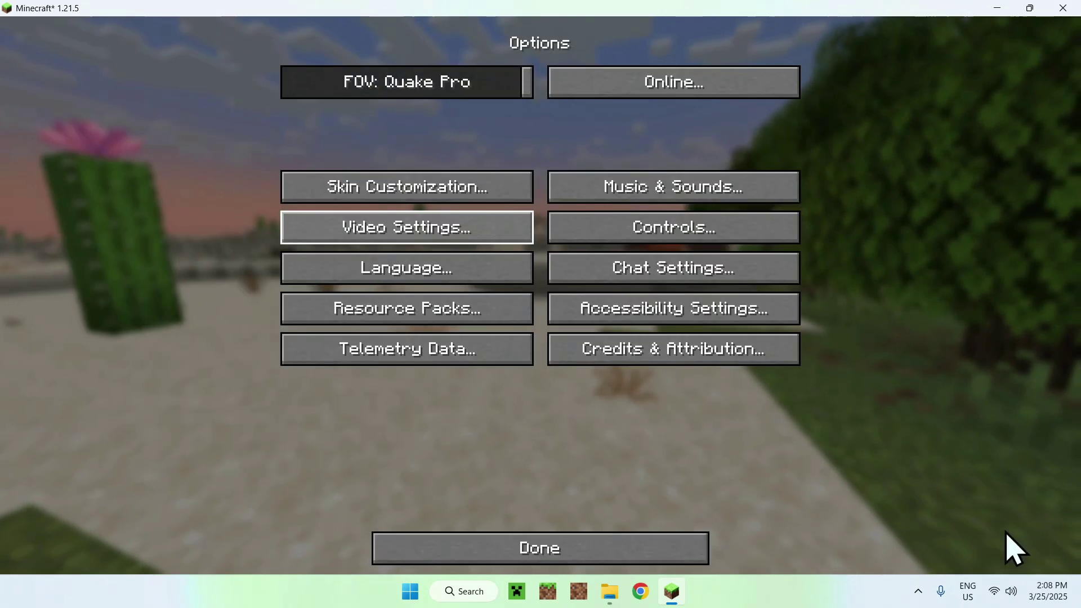
click(568, 549)
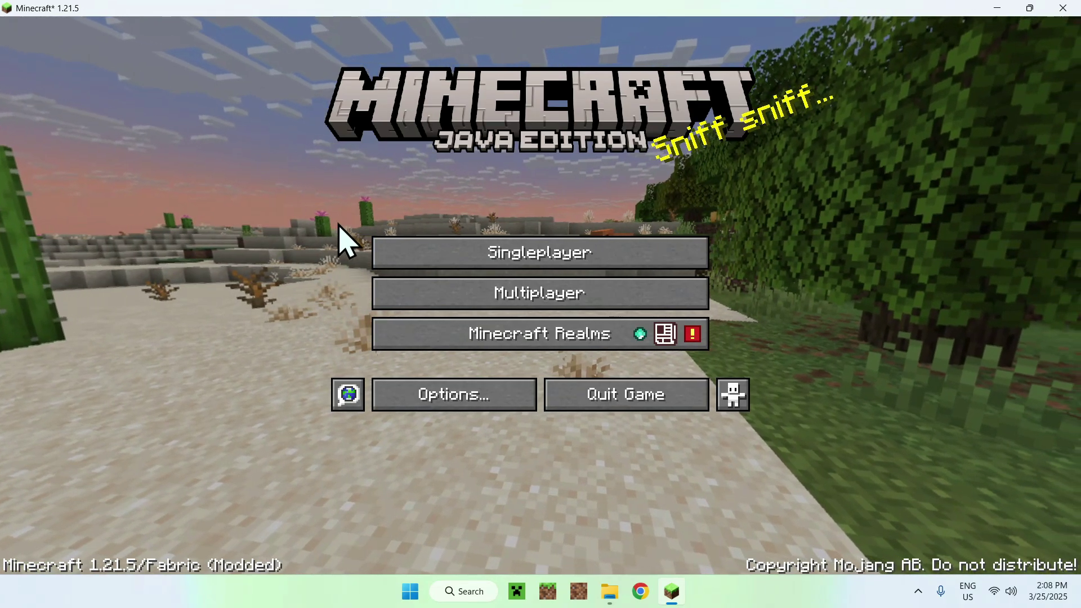
click(428, 258)
- Load the Tutorials world and confirm in the F3 debug info that ComplementaryReimagined_r5.4.zip runs on HIGH
click(337, 148)
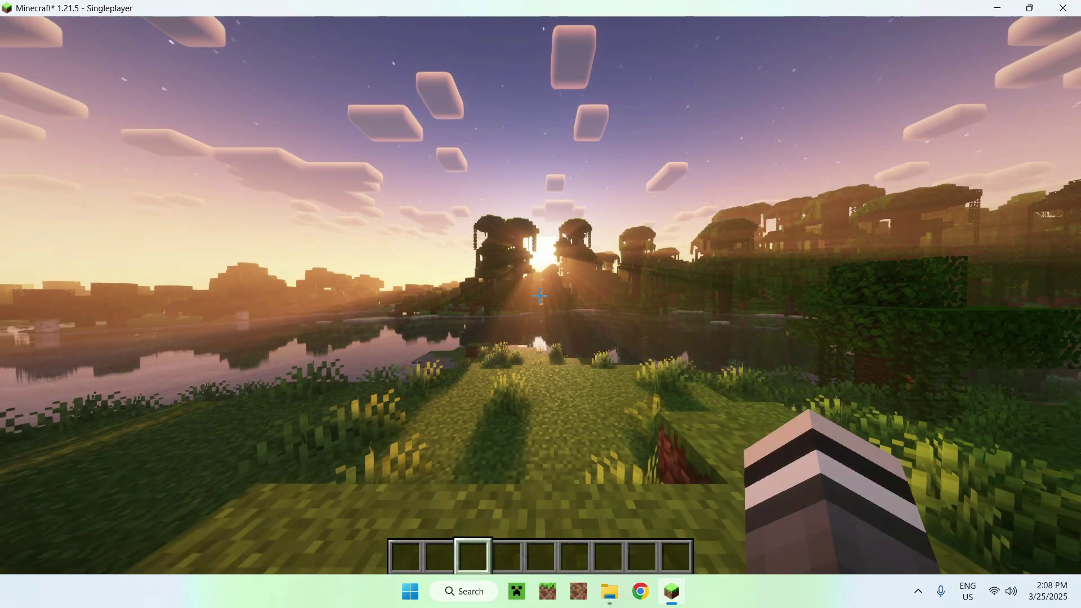
mouse_move(539, 296)
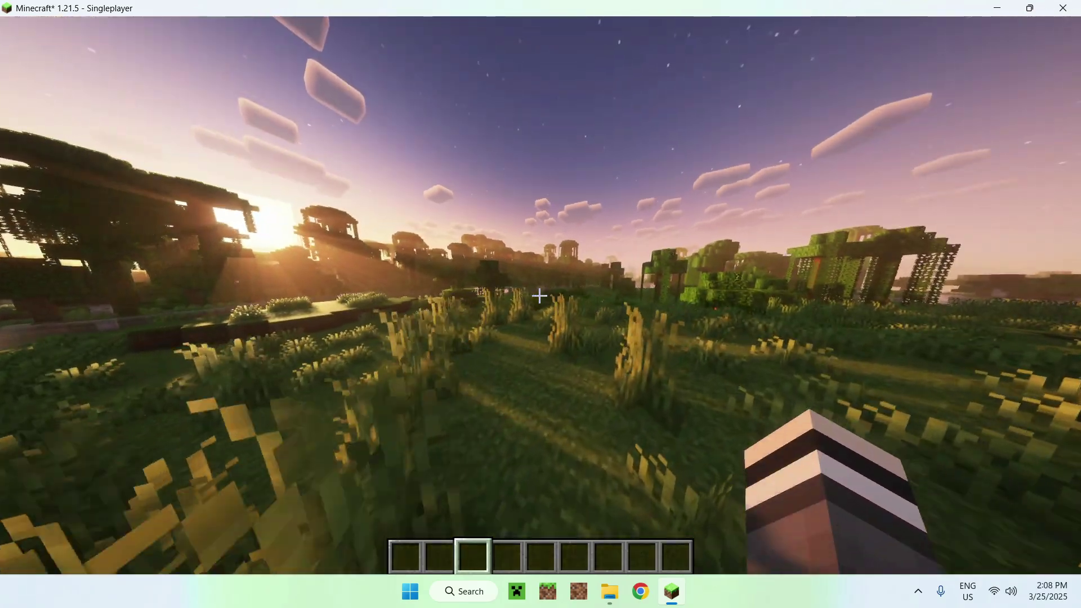
key(F3)
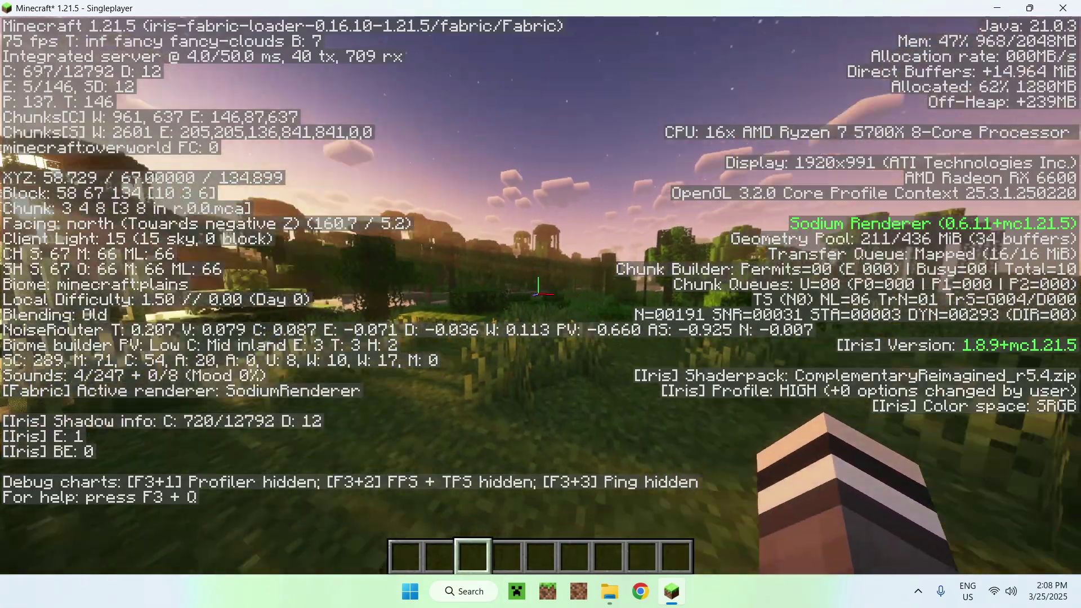
key(t)
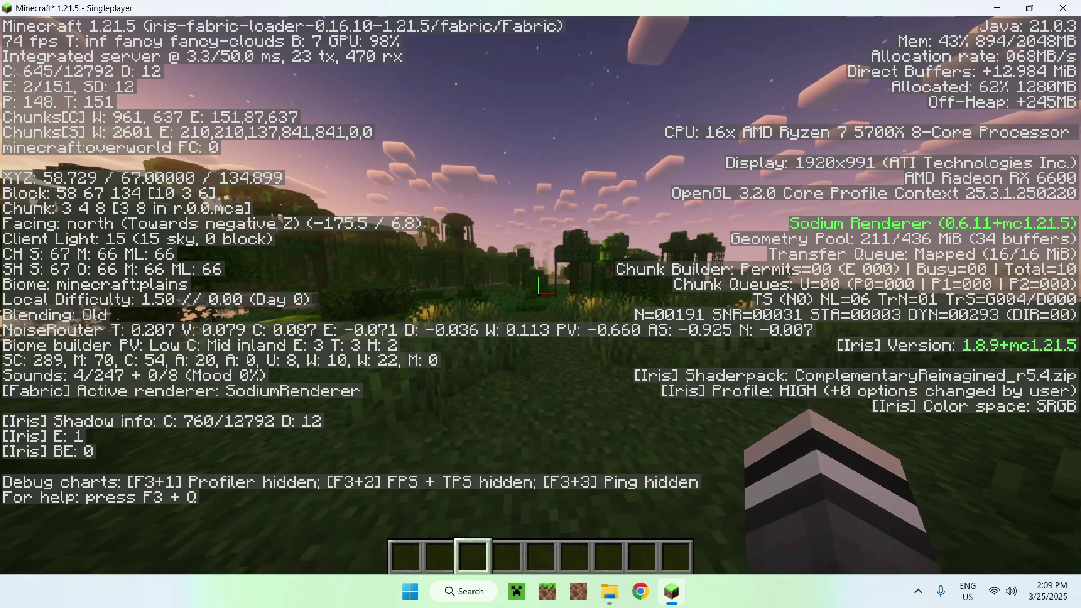
key(F3)
- Walk across the grassland and view the shaded sunset scene from behind the player
key(w)
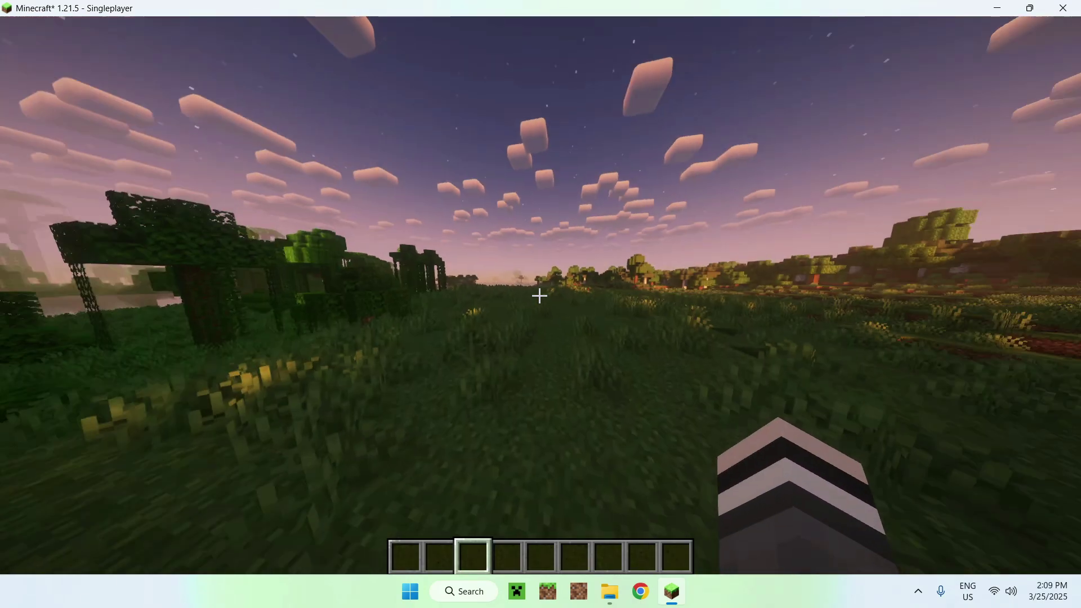
key(w)
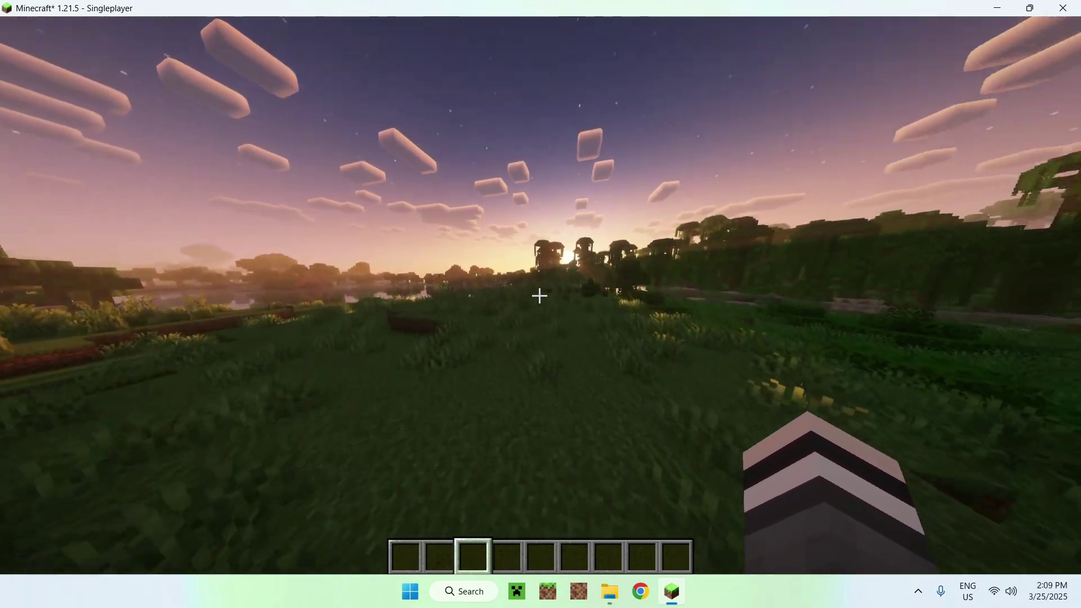
key(w)
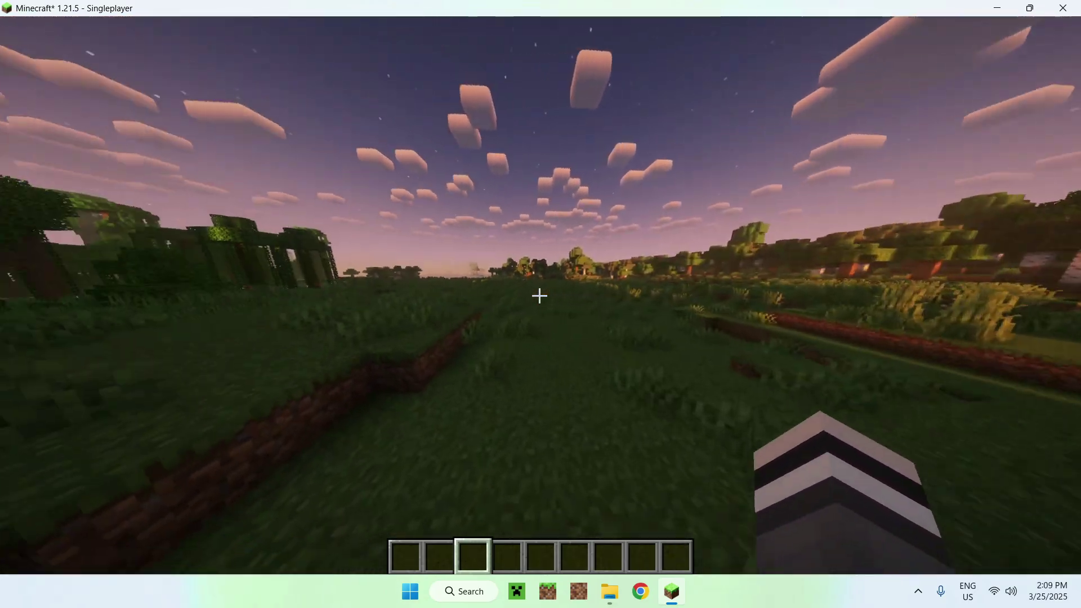
key(w)
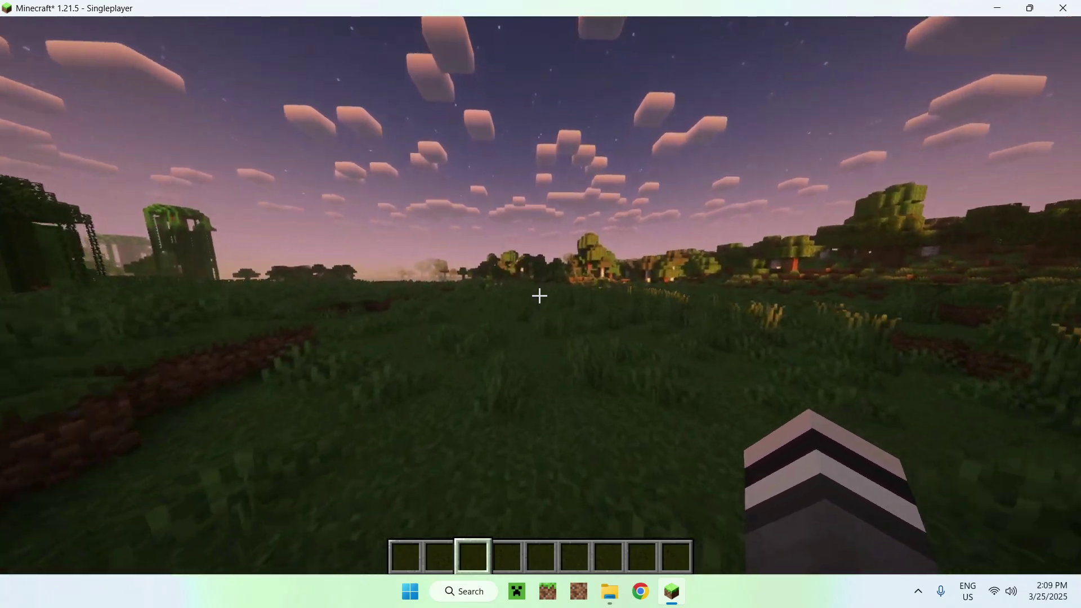
key(w)
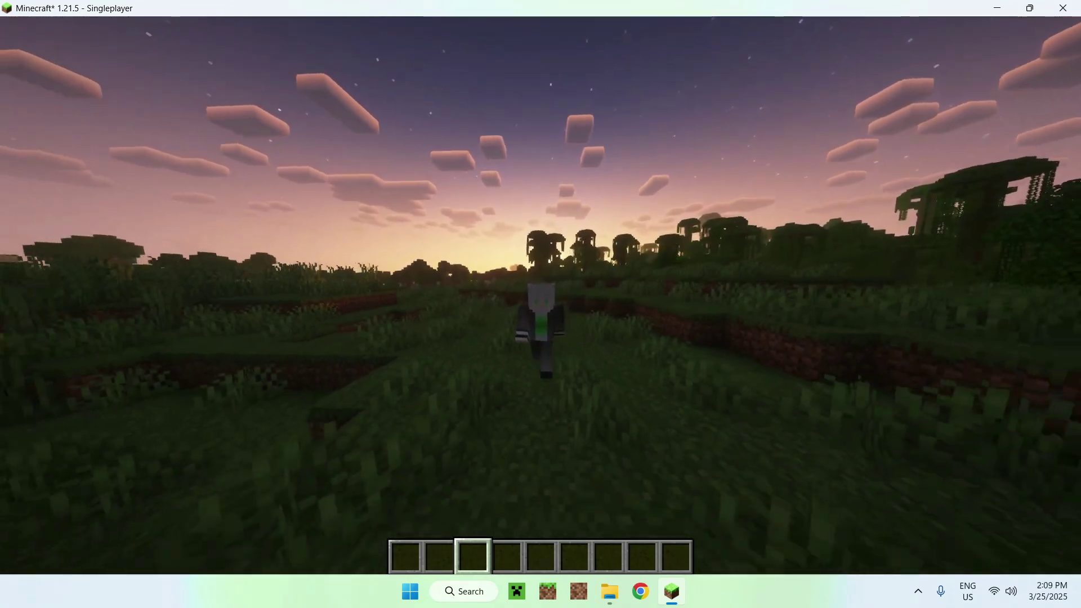